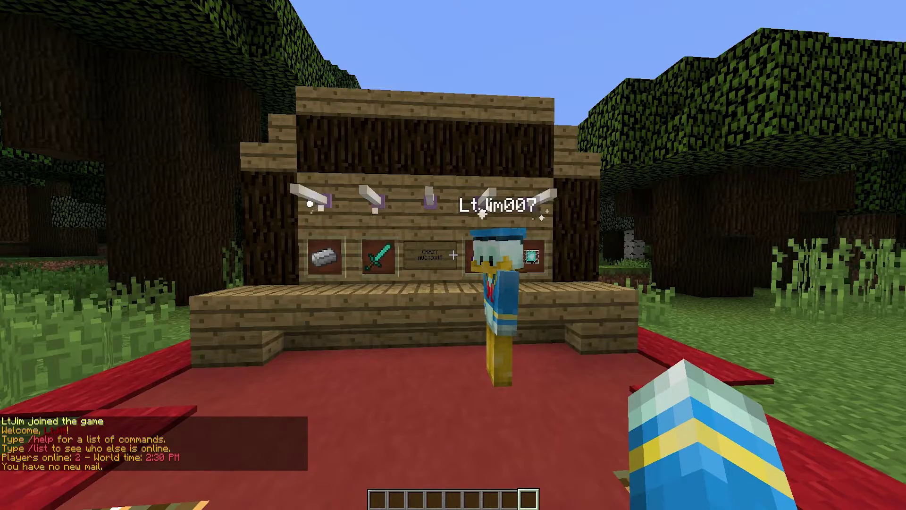
pyautogui.press('w')
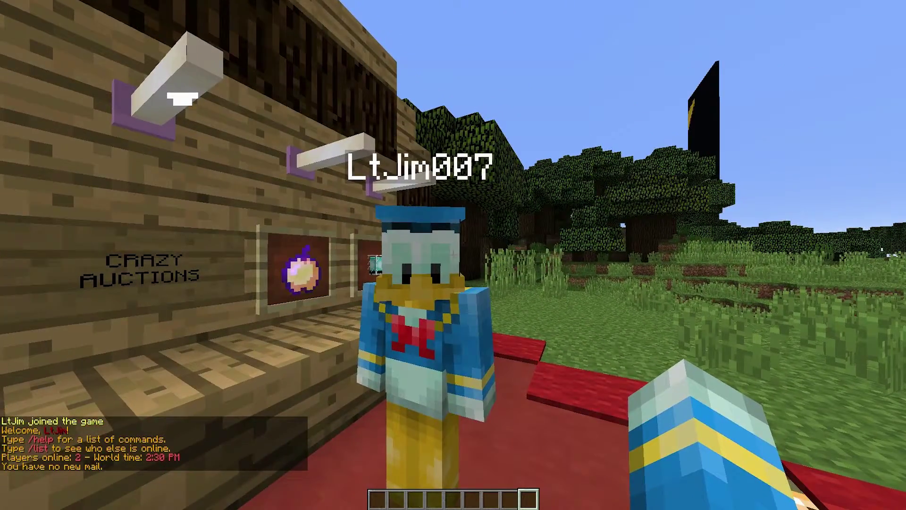
pyautogui.press('s')
pyautogui.press('w')
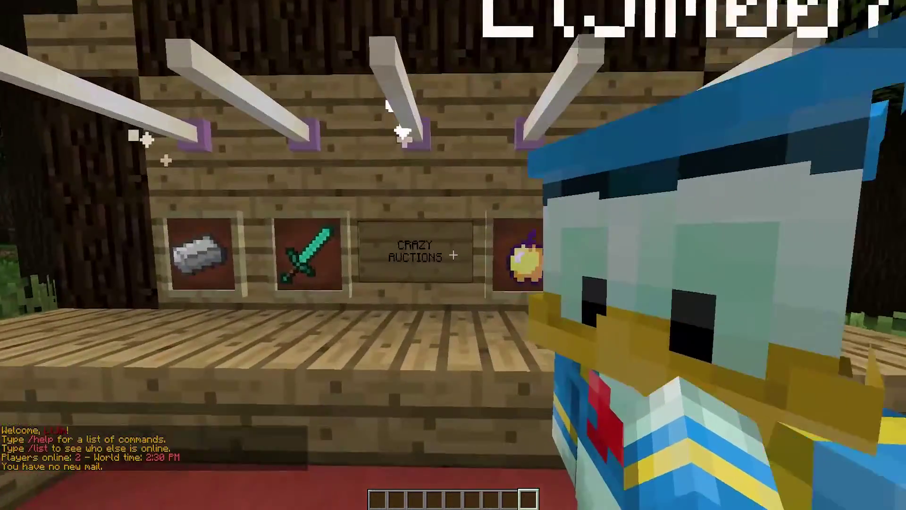
pyautogui.press('s')
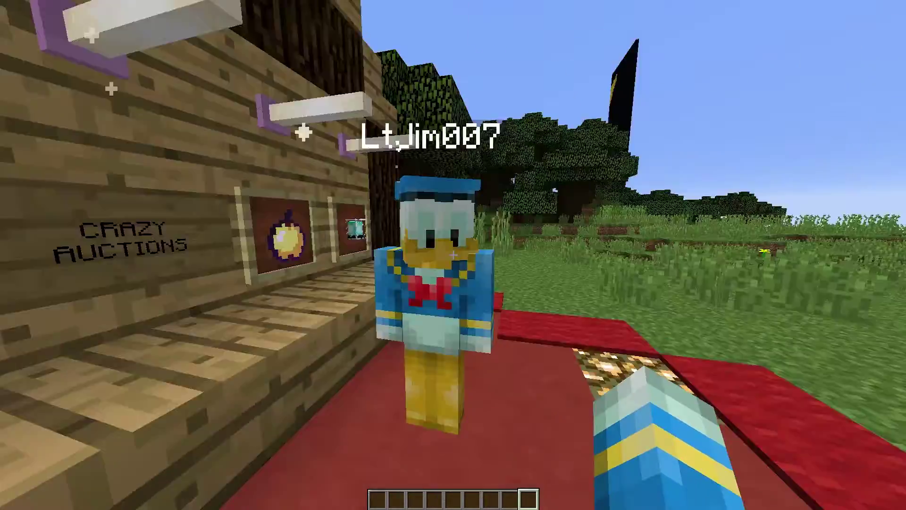
pyautogui.press('w')
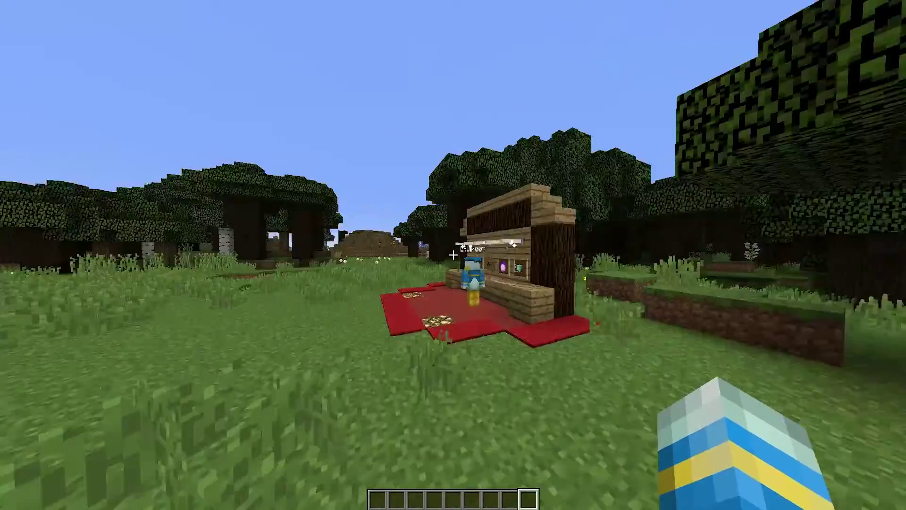
pyautogui.press('w')
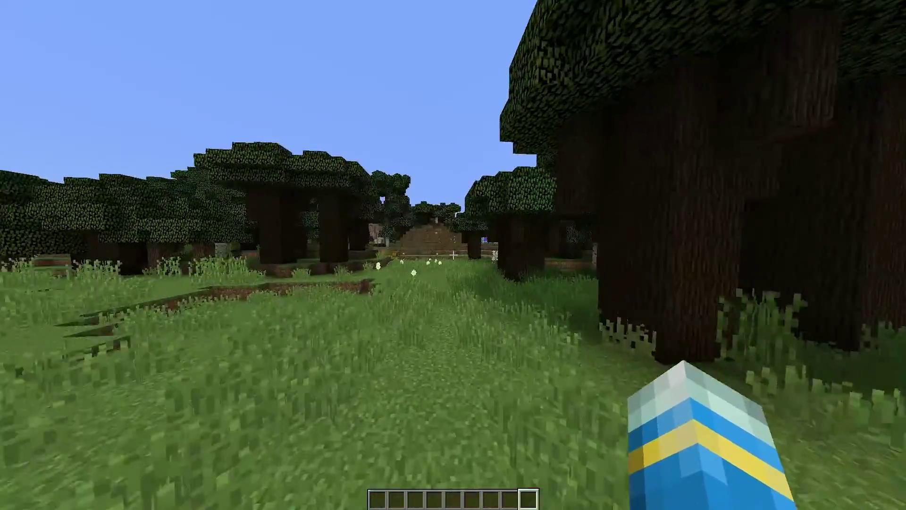
pyautogui.press('w')
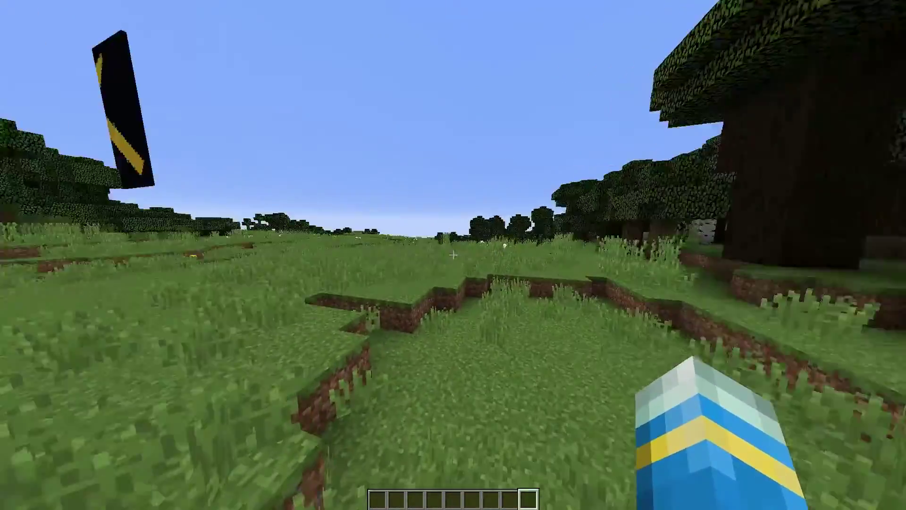
pyautogui.press('w')
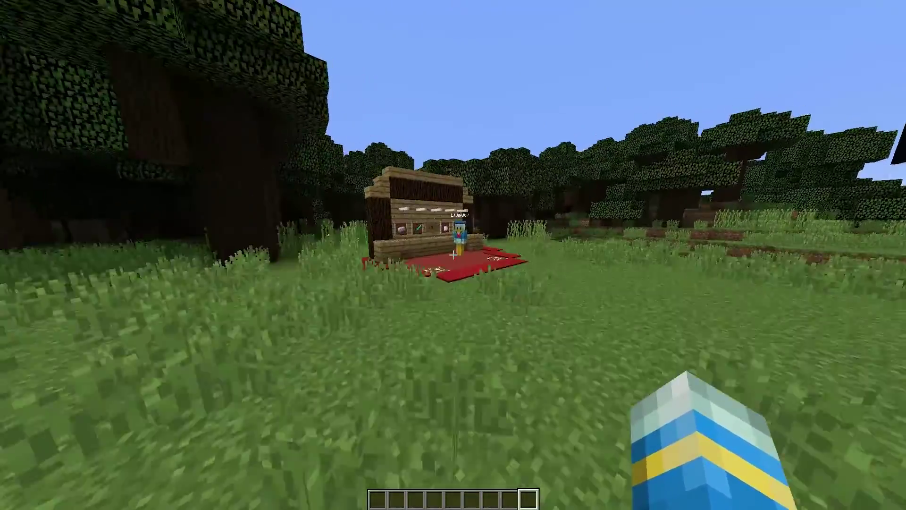
pyautogui.press('w')
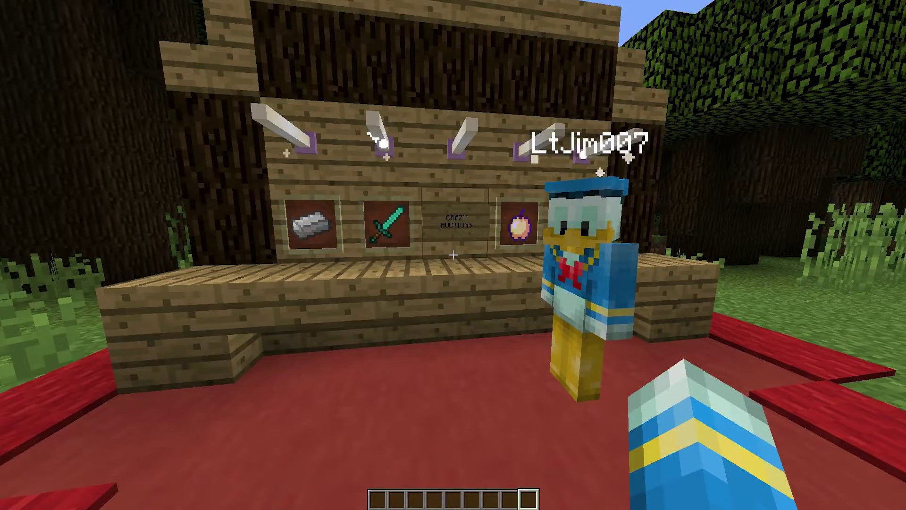
pyautogui.press('w')
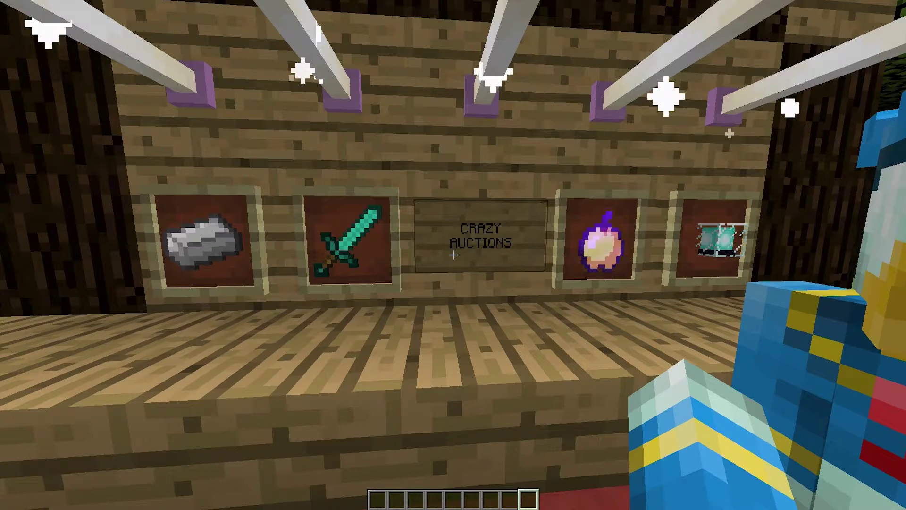
# Open the auction house with the /ca command and switch it to the items that can be bid on.
pyautogui.write('/ca')
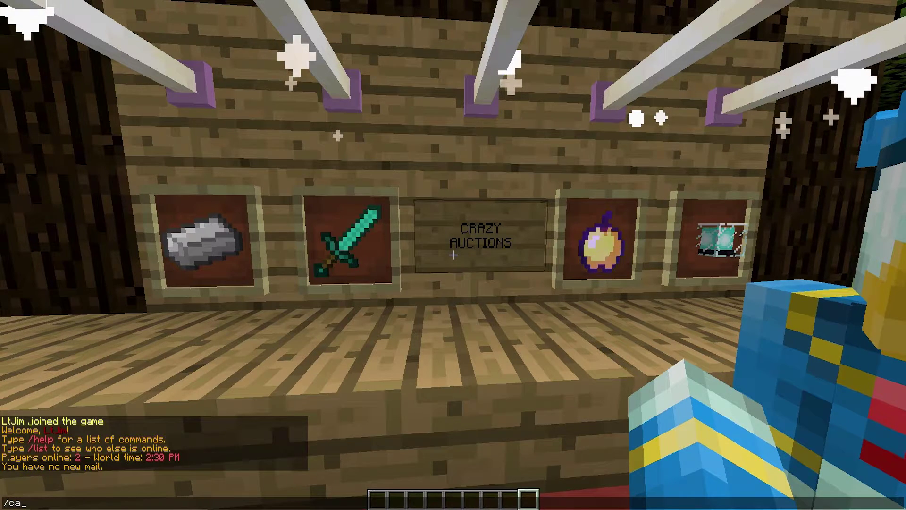
pyautogui.press('Return')
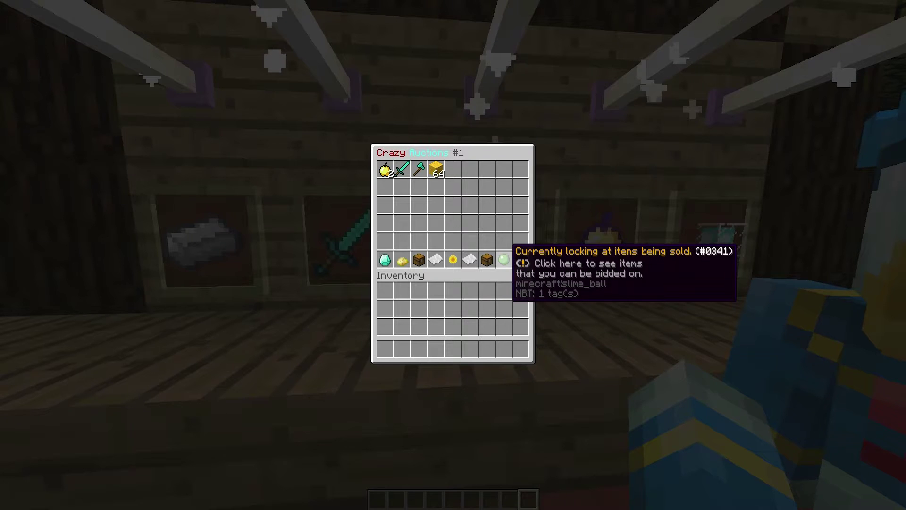
pyautogui.click(504, 259)
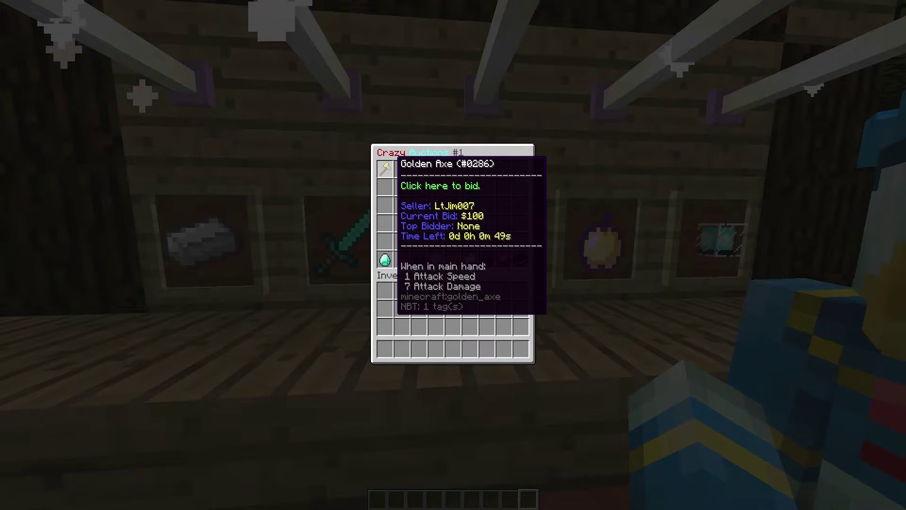
# Raise the bid on the golden axe to $120 and place it.
pyautogui.click(385, 168)
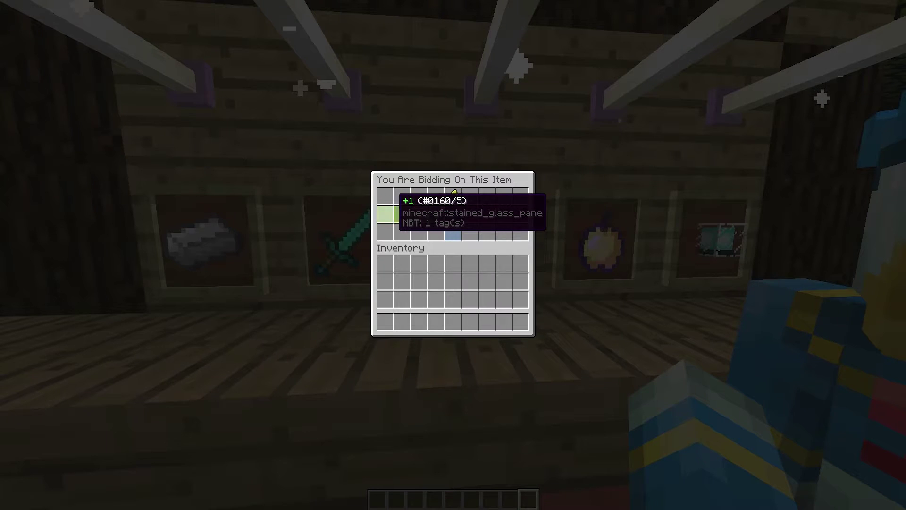
pyautogui.click(503, 214)
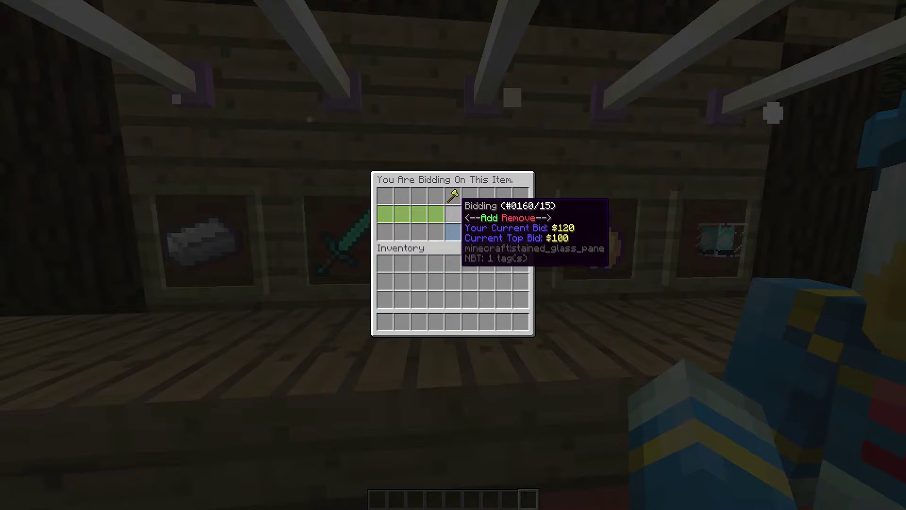
pyautogui.click(454, 230)
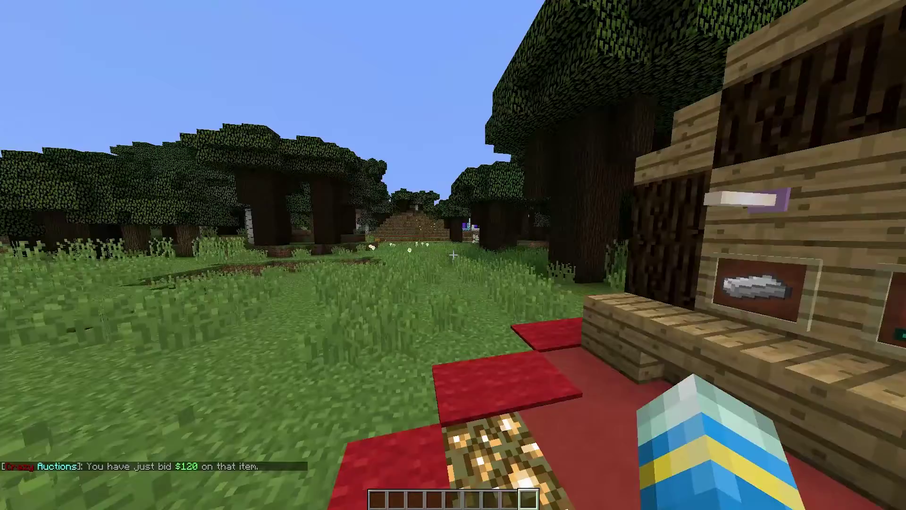
# Reopen the auction house with /ca and try to purchase your own diamond axe listed at $12.
pyautogui.press('w')
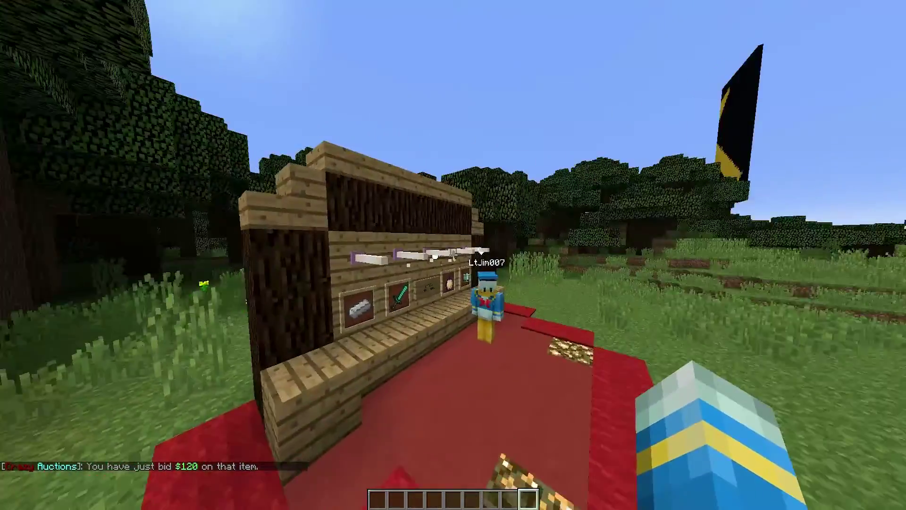
pyautogui.write('/ca')
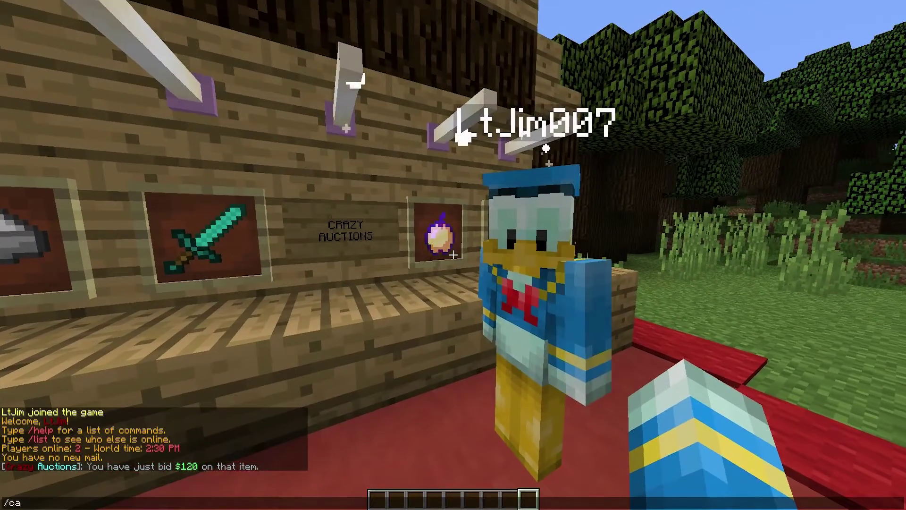
pyautogui.press('Return')
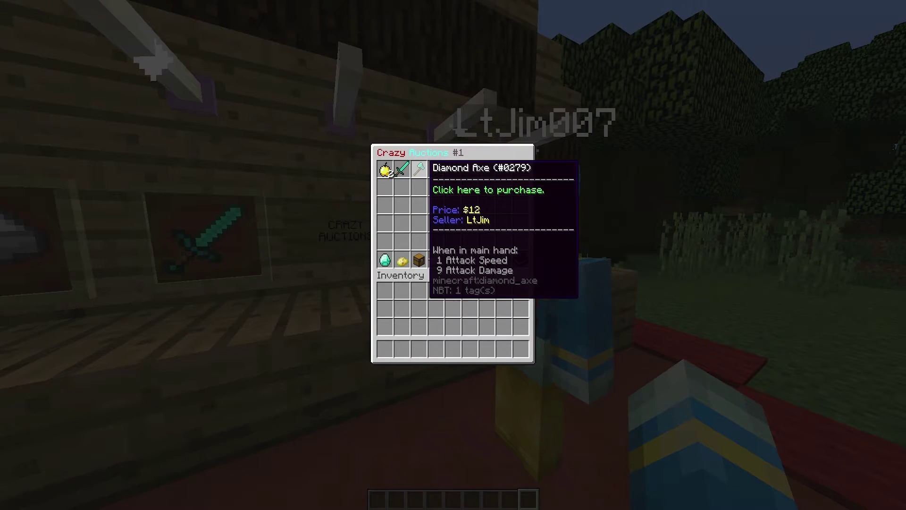
pyautogui.click(420, 169)
pyautogui.click(386, 169)
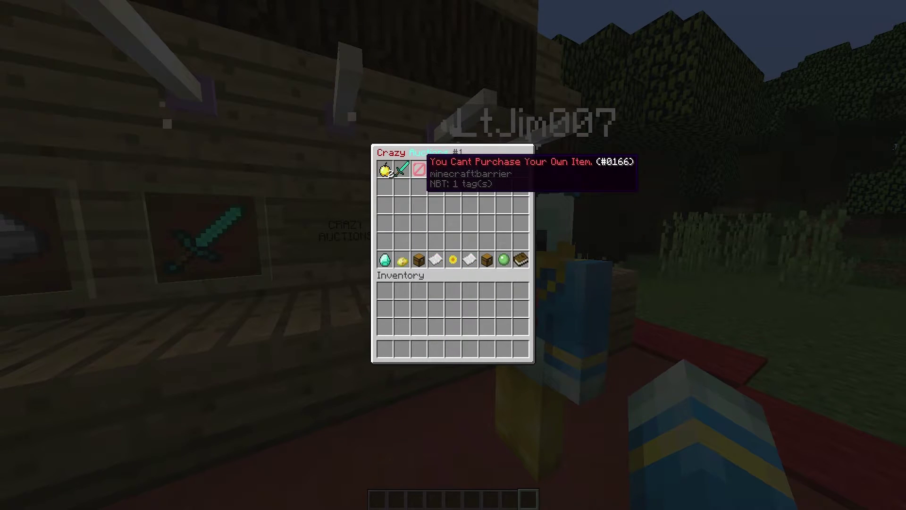
pyautogui.click(402, 169)
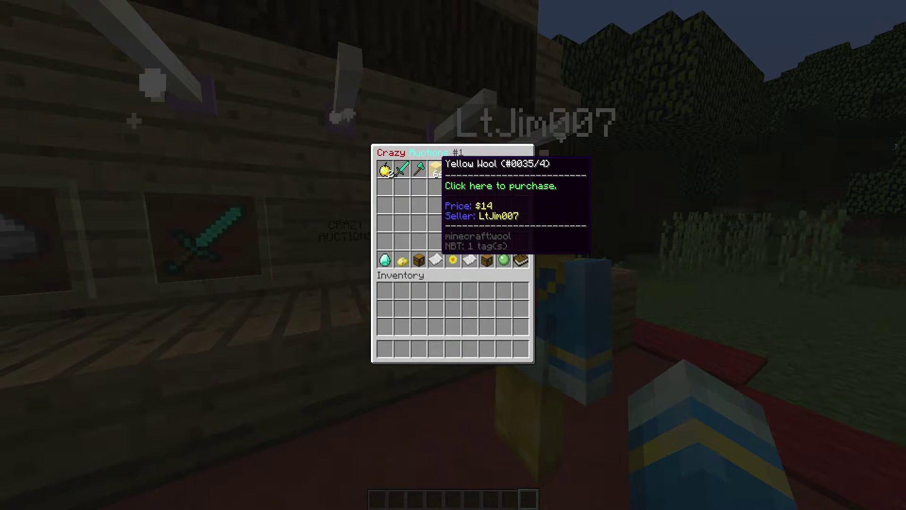
# Buy the stack of yellow wool for $14 and return to the game world.
pyautogui.click(436, 169)
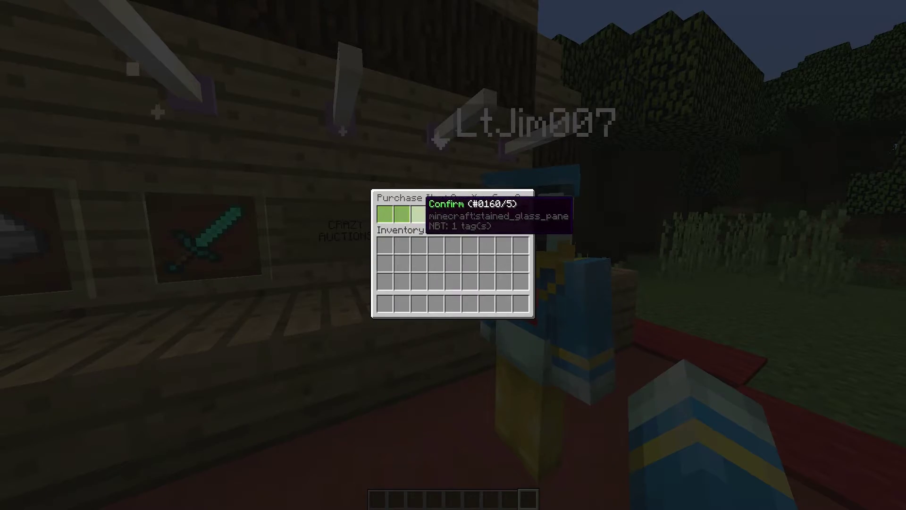
pyautogui.click(419, 212)
pyautogui.press('Escape')
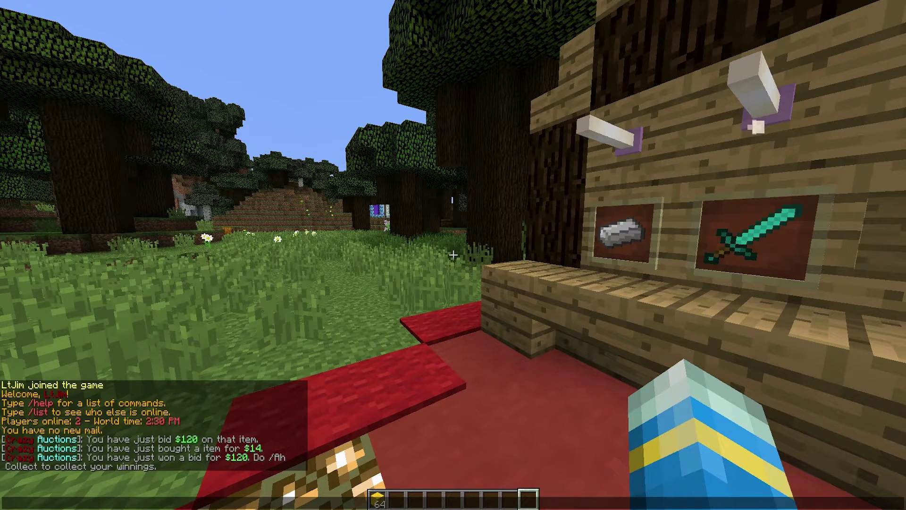
pyautogui.press('Escape')
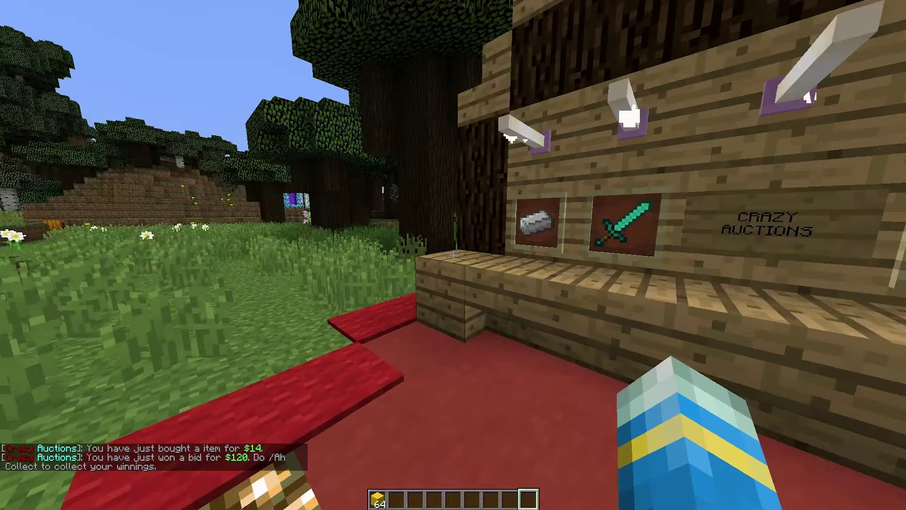
# Reopen the auction house with /ca and show the cancelled and expired items awaiting collection.
pyautogui.press('/')
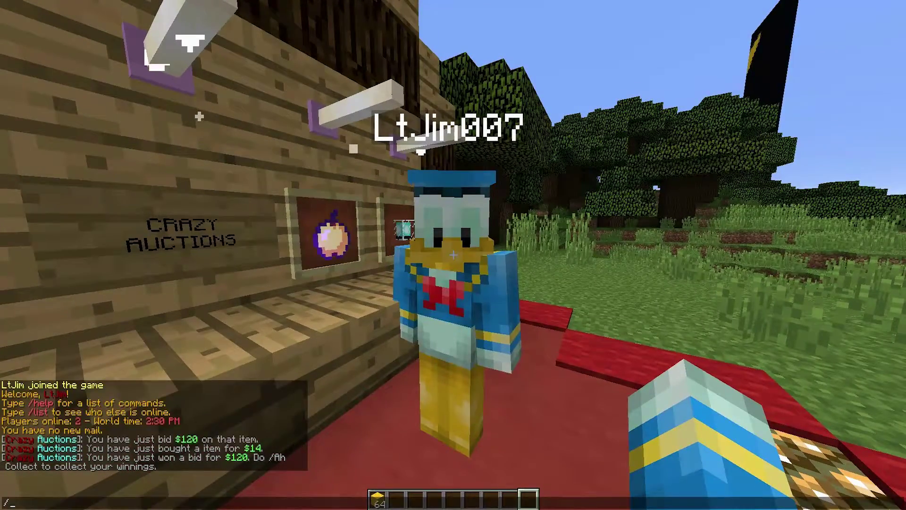
pyautogui.press('Escape')
pyautogui.press('/')
pyautogui.write('ca')
pyautogui.press('Return')
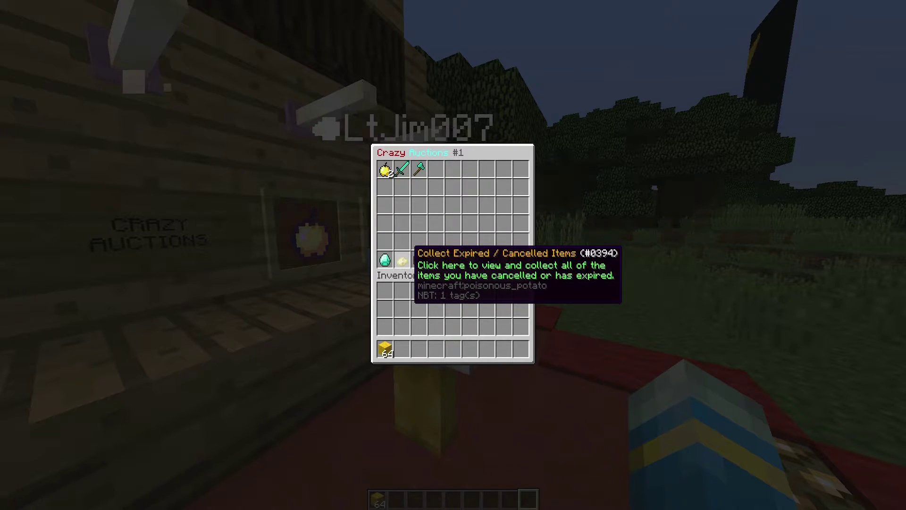
pyautogui.click(402, 260)
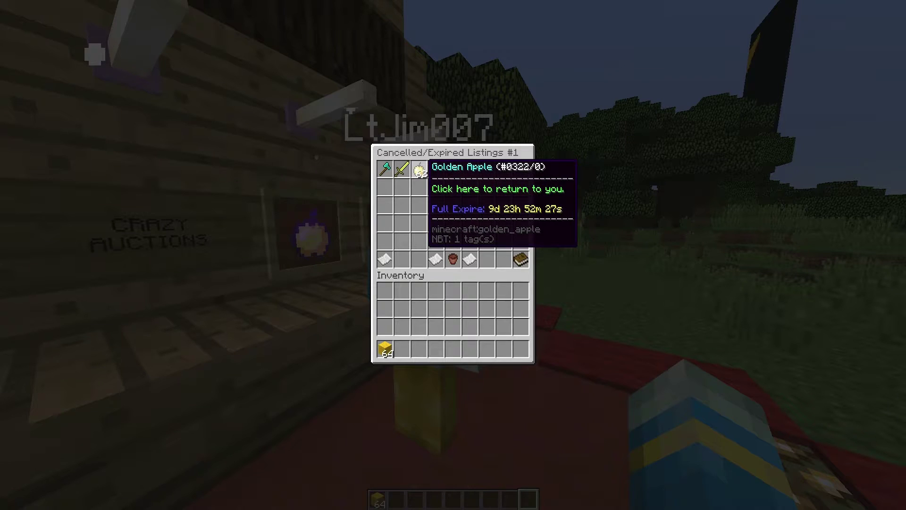
# Return the golden sword, diamond axe, golden apples and both golden axes from the cancelled and expired listings to the inventory.
pyautogui.click(402, 169)
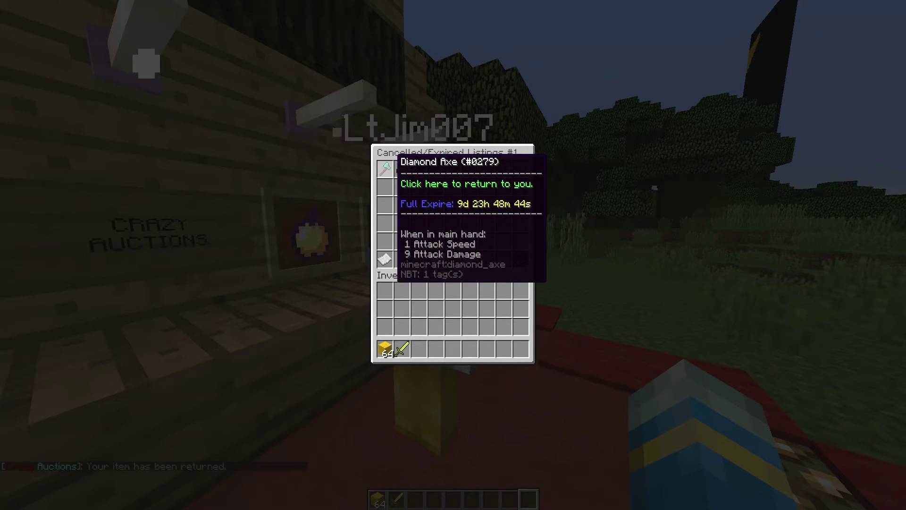
pyautogui.click(385, 168)
pyautogui.click(384, 169)
pyautogui.click(385, 168)
pyautogui.click(385, 168)
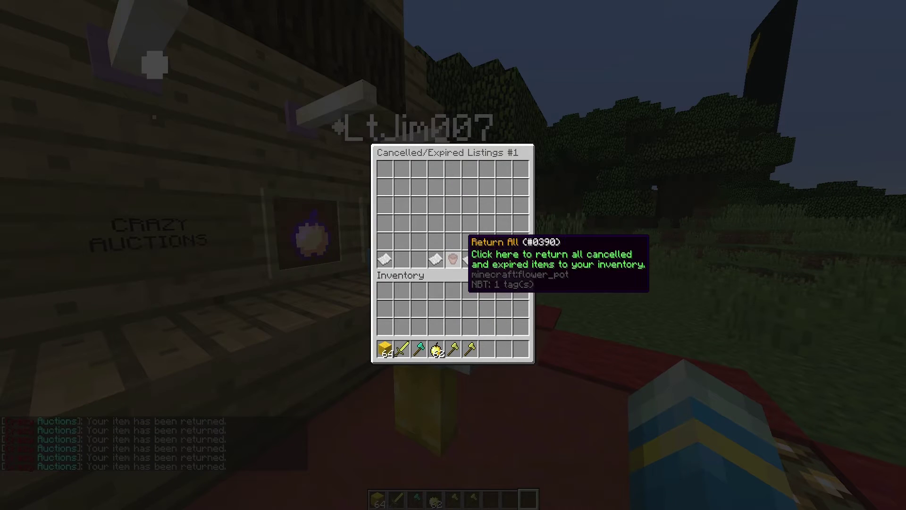
pyautogui.click(453, 257)
# Go back to the auction, filter its listings by the sword category, and reset the category to None.
pyautogui.click(388, 259)
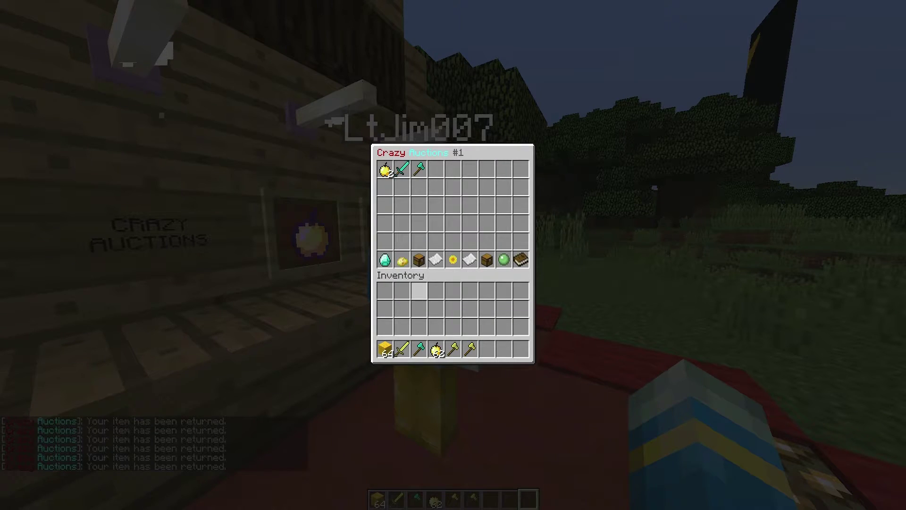
pyautogui.click(403, 258)
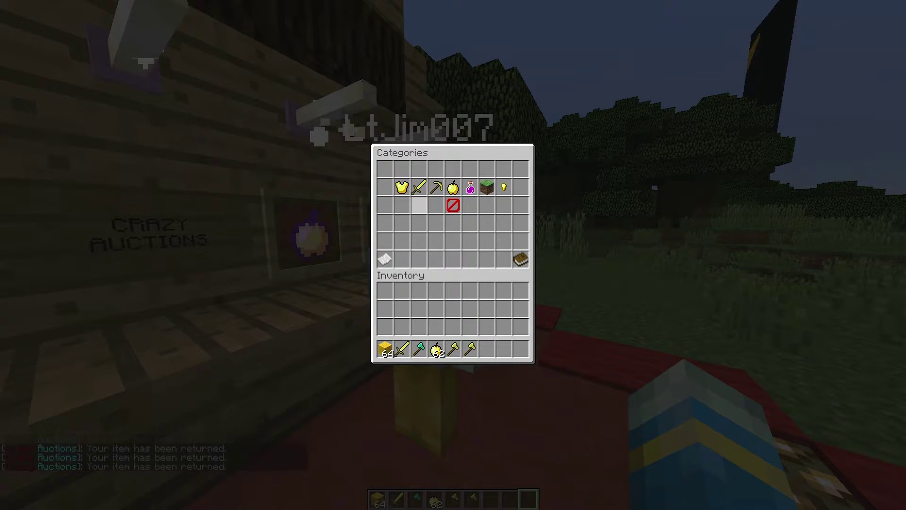
pyautogui.click(419, 187)
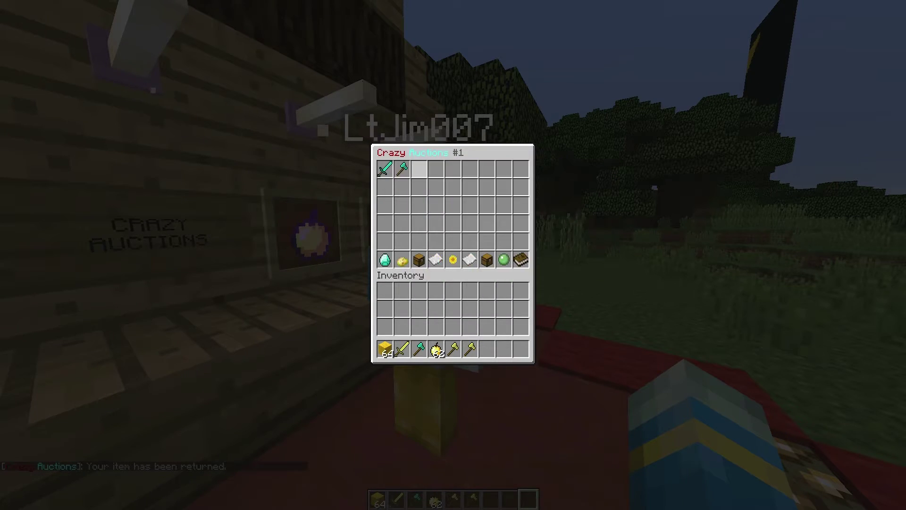
pyautogui.click(418, 259)
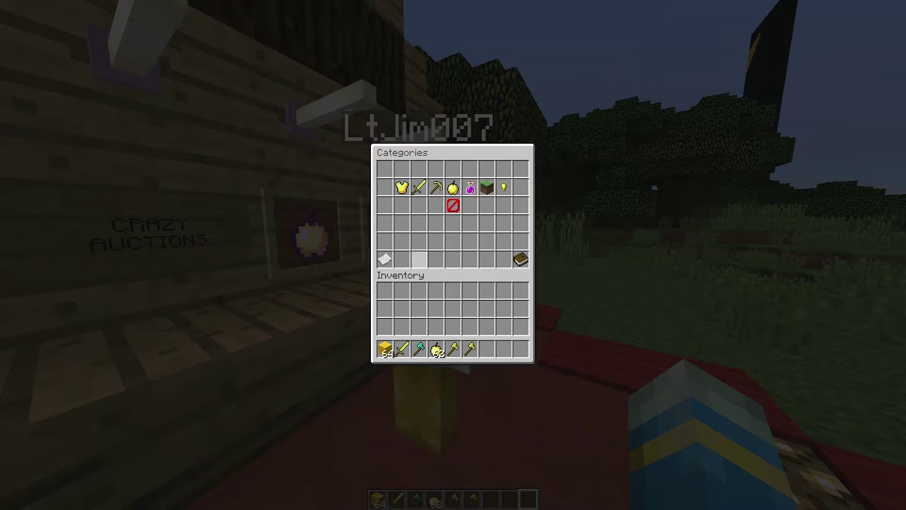
pyautogui.click(453, 205)
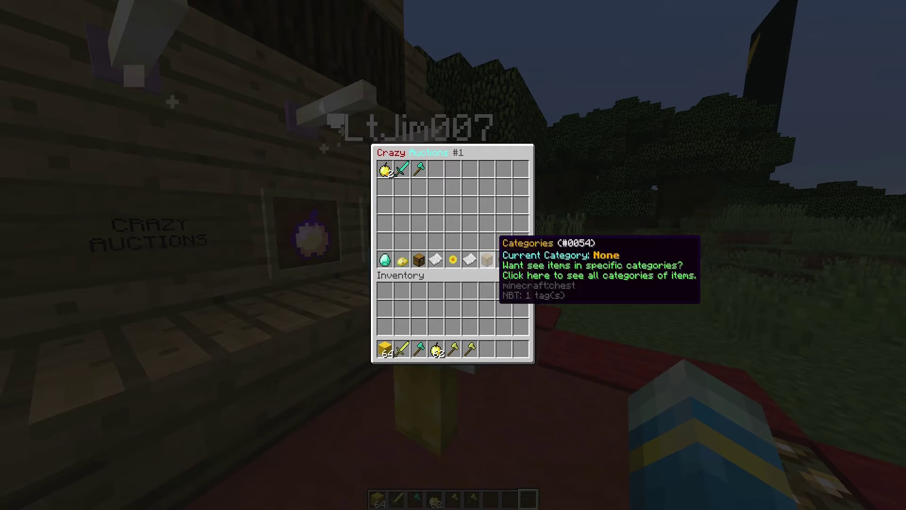
# View the items you are currently selling on the auction.
pyautogui.moveTo(521, 260)
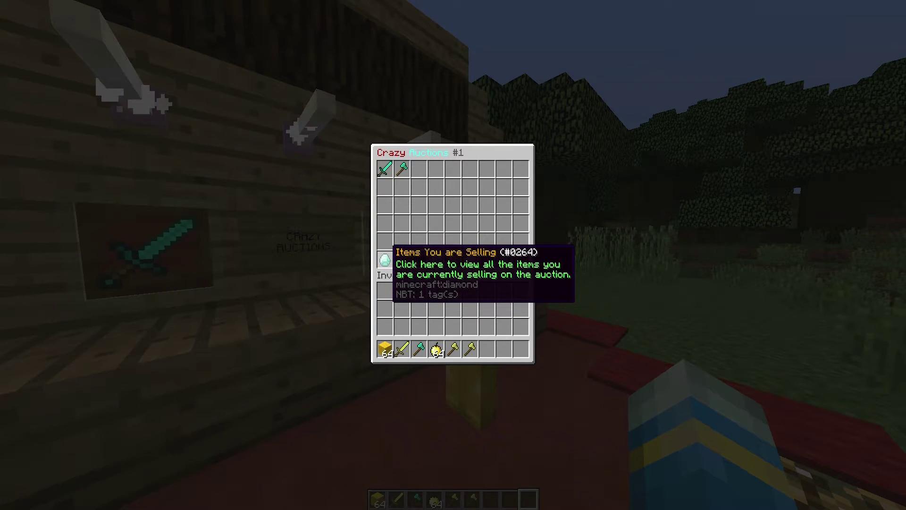
pyautogui.click(384, 259)
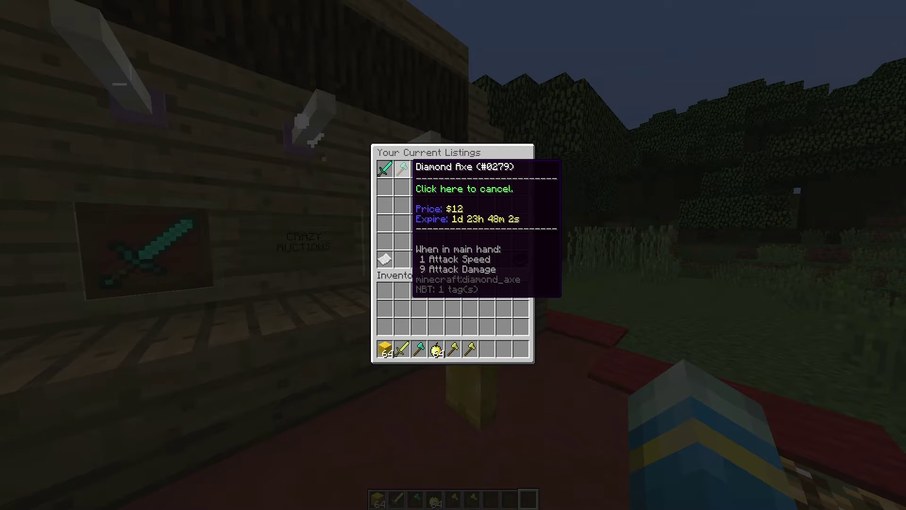
# Cancel the diamond axe listing, return the axe to the inventory from the cancelled and expired listings, and close the auction.
pyautogui.click(402, 168)
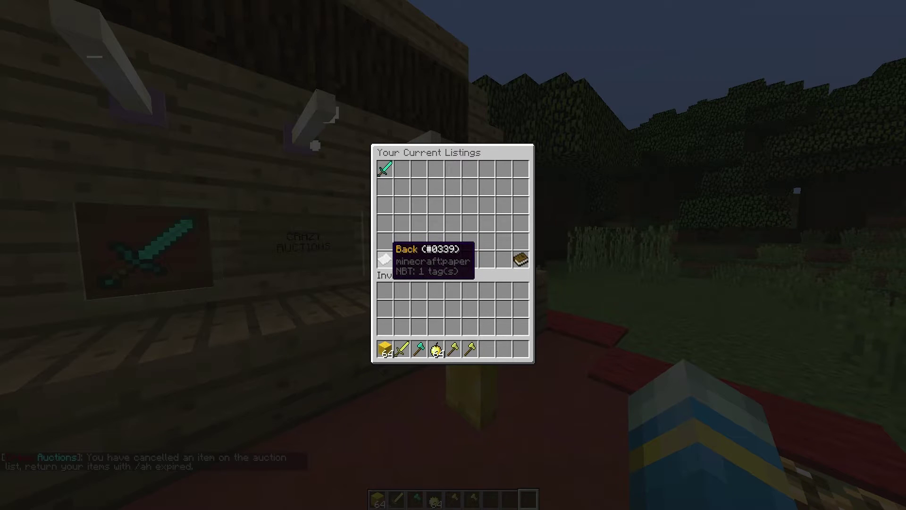
pyautogui.click(384, 258)
pyautogui.click(402, 259)
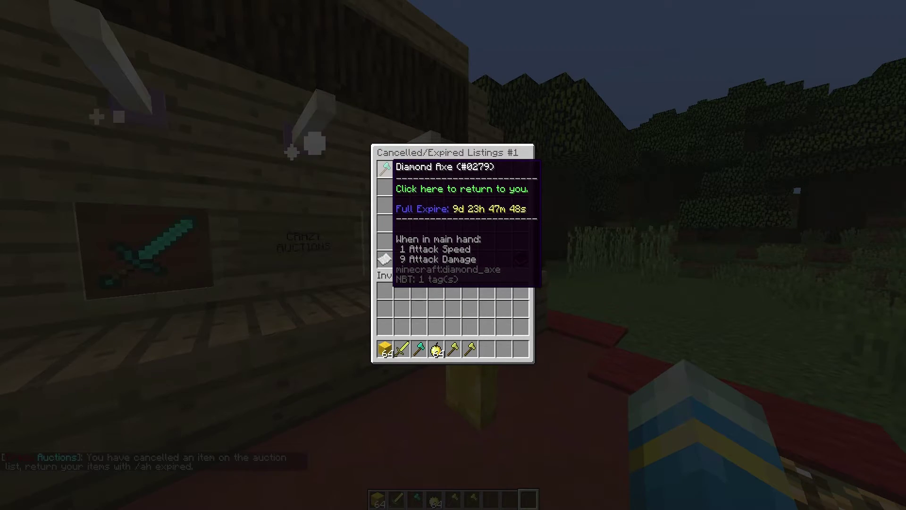
pyautogui.click(385, 168)
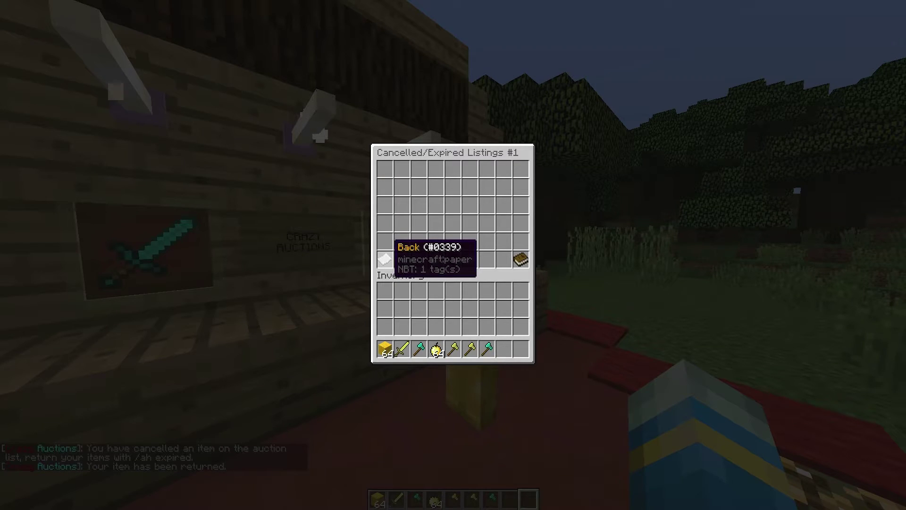
pyautogui.click(385, 259)
pyautogui.press('Escape')
# Show the plugin's command list with /ca help, and view a player's listings with /ca view and the player's name.
pyautogui.write('/c')
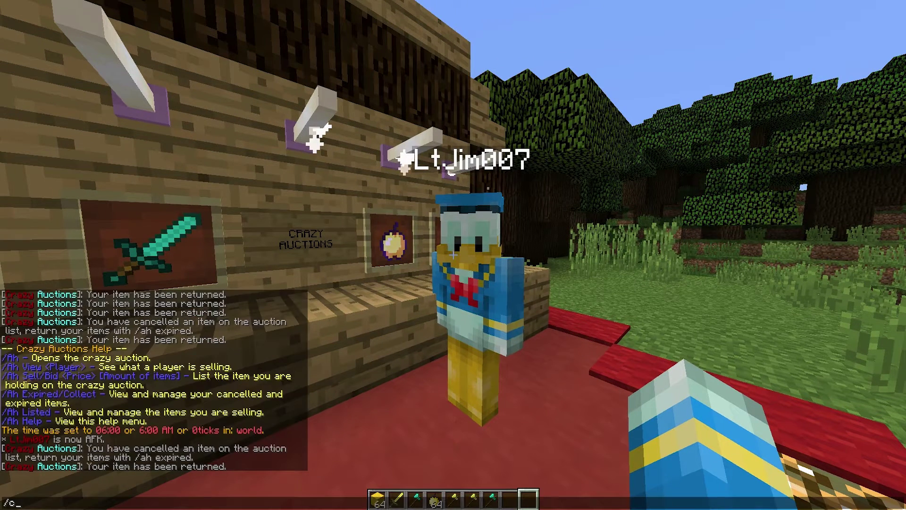
pyautogui.write('a help')
pyautogui.press('Return')
pyautogui.write('/')
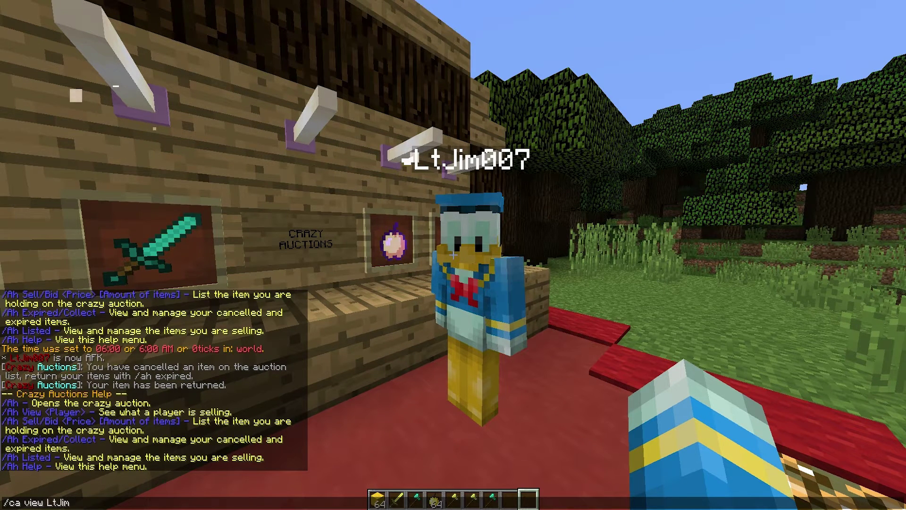
pyautogui.press('Return')
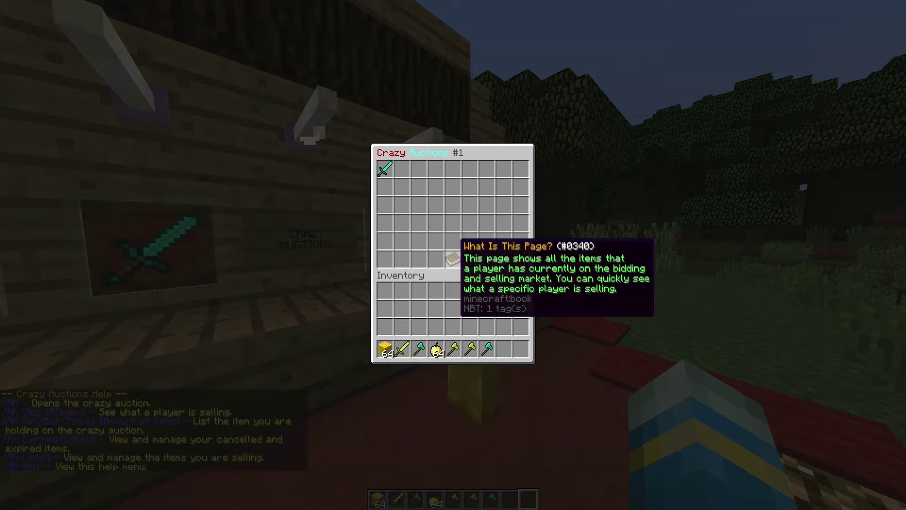
pyautogui.press('Escape')
# Check the cancelled and expired listings with /ca collect, go back to the main auction page, and leave the game view.
pyautogui.press('/')
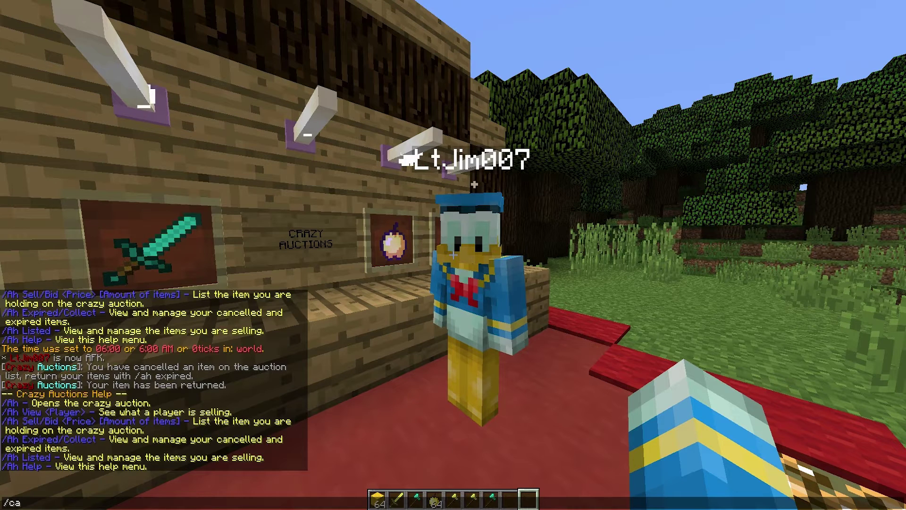
pyautogui.write('ca collect')
pyautogui.press('Return')
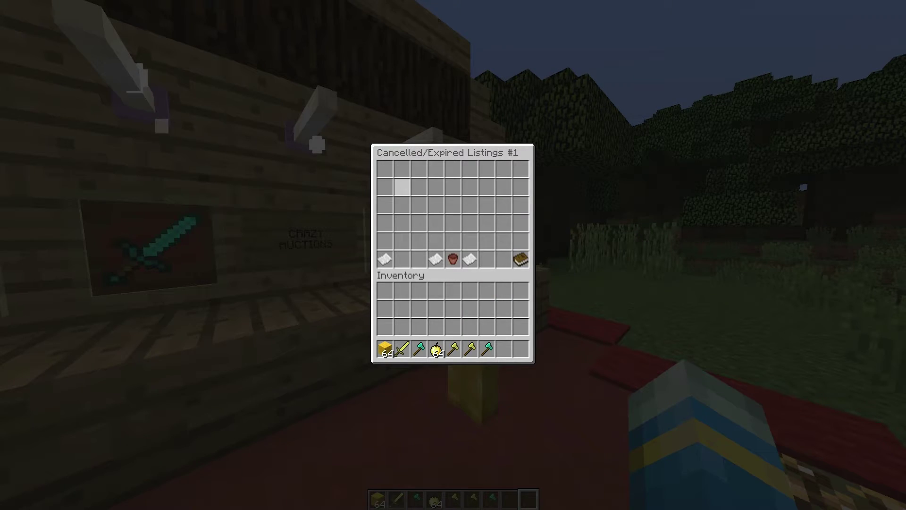
pyautogui.click(385, 259)
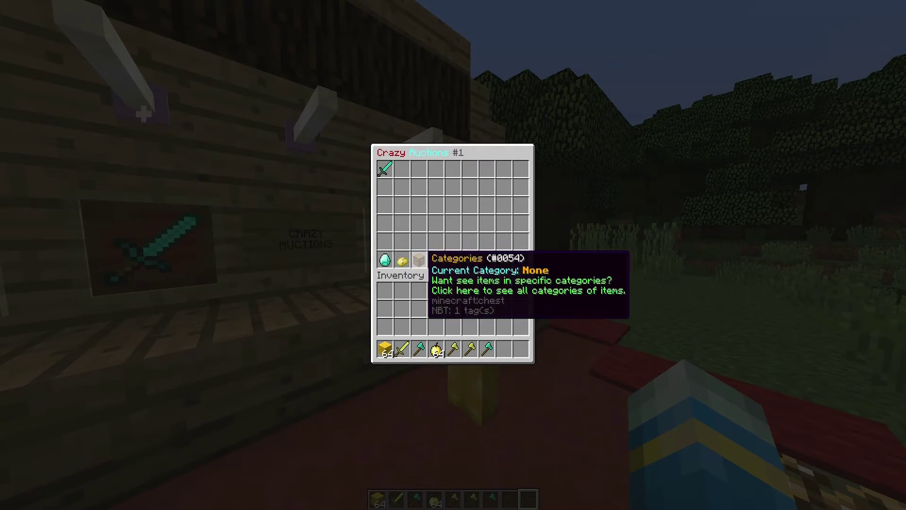
pyautogui.click(385, 259)
pyautogui.press('Escape')
pyautogui.press('Escape')
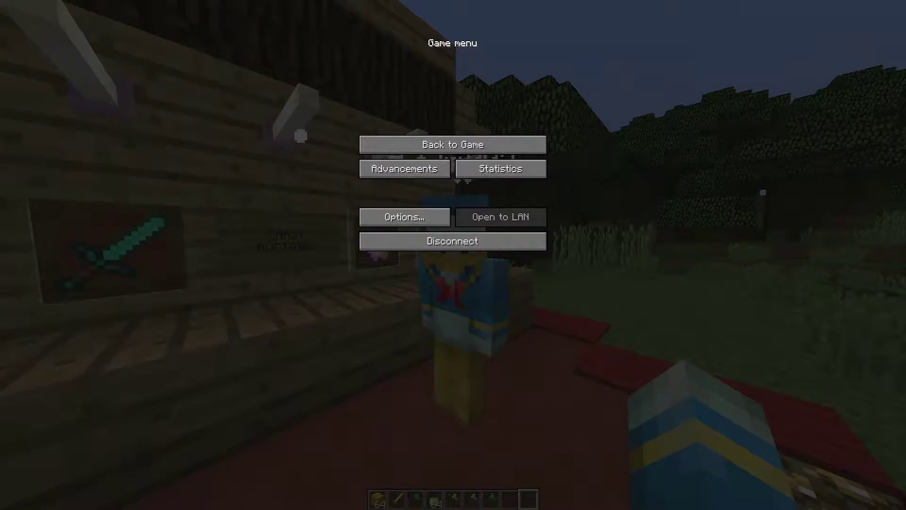
pyautogui.press('Escape')
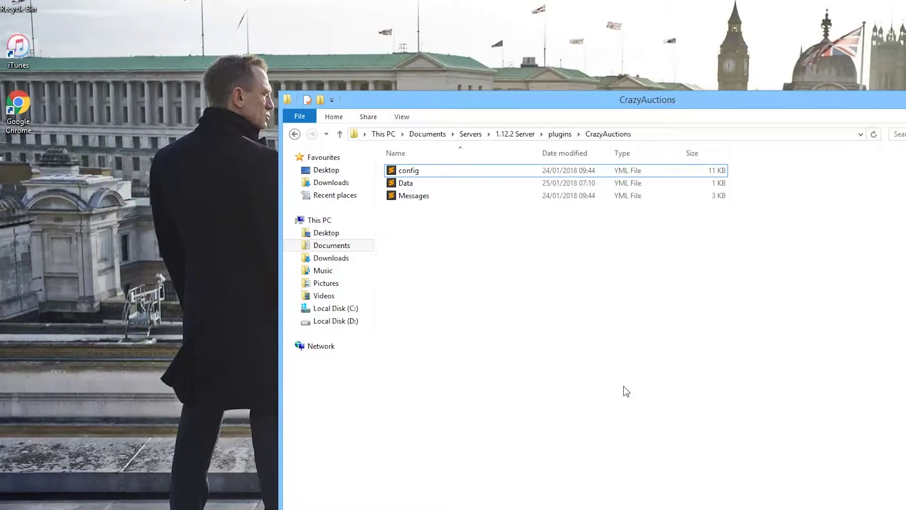
# Open Messages.yml from the CrazyAuctions folder in the text editor and look through the plugin's messages.
pyautogui.doubleClick(435, 198)
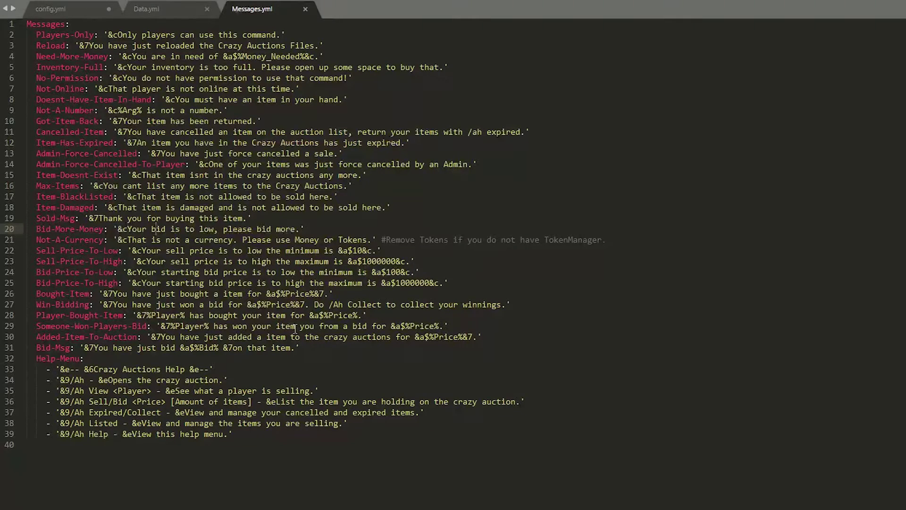
pyautogui.click(366, 347)
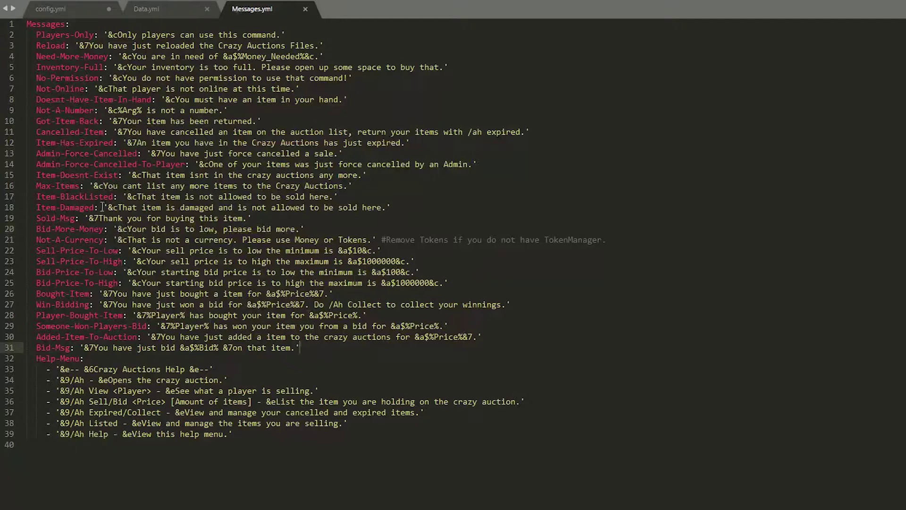
pyautogui.click(202, 165)
pyautogui.click(239, 209)
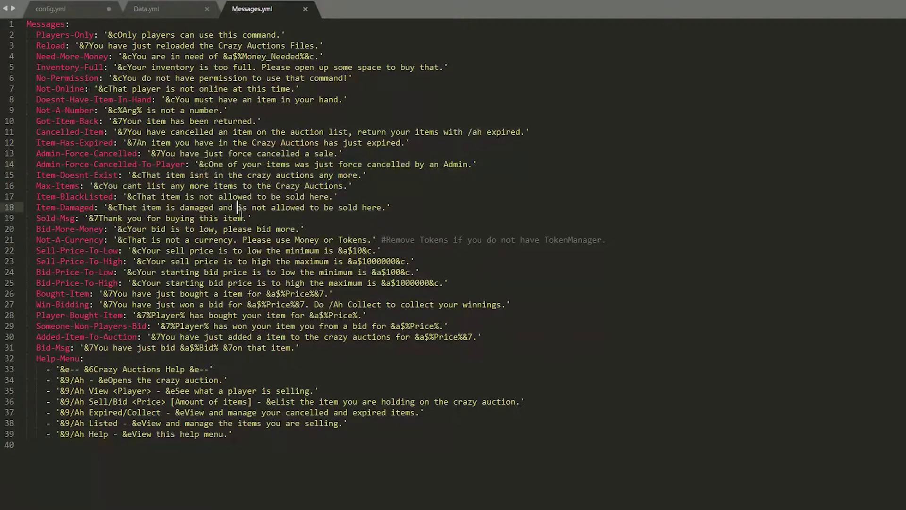
# Return to the CrazyAuctions folder, open Data.yml, and examine the stored auction item data by highlighting all of it.
pyautogui.hotkey('alt', 'Tab')
pyautogui.doubleClick(444, 182)
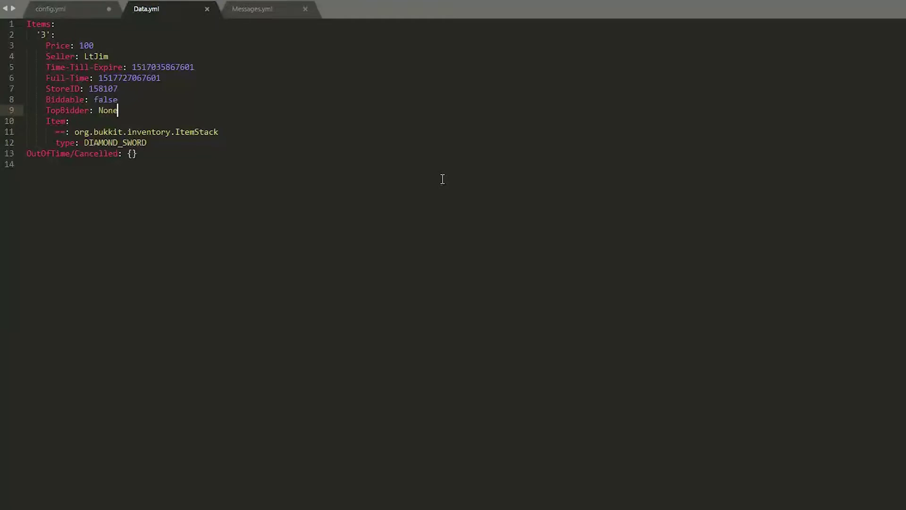
pyautogui.click(329, 222)
pyautogui.moveTo(332, 222); pyautogui.dragTo(27, 23)
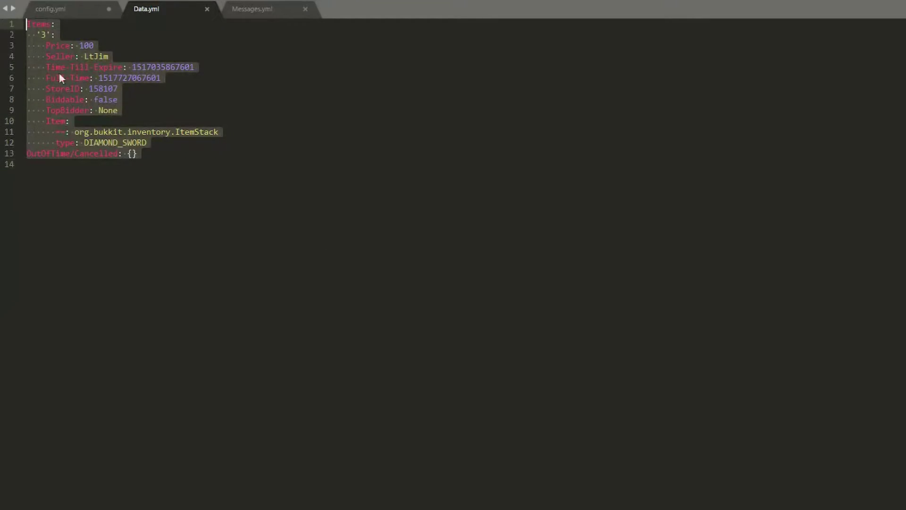
pyautogui.click(217, 215)
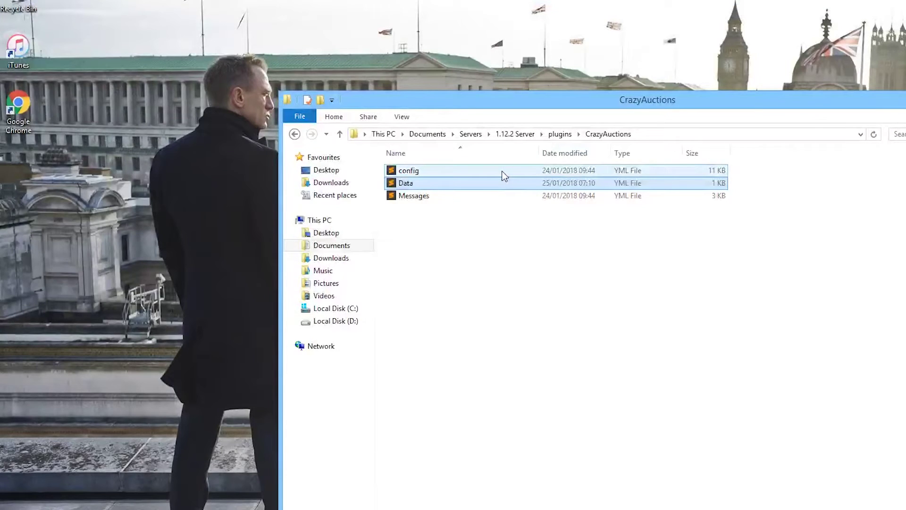
# Open config.yml from the CrazyAuctions folder and skim its general settings, item lore and GUI button sections.
pyautogui.doubleClick(503, 171)
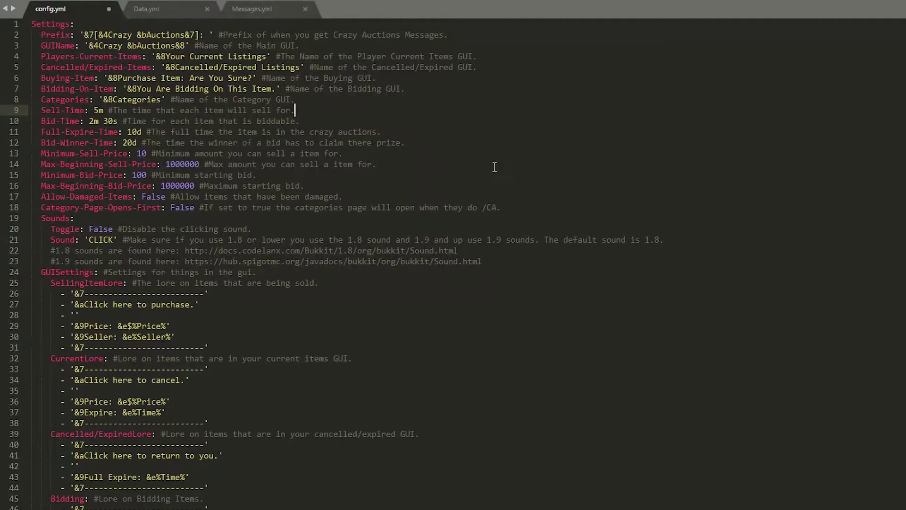
pyautogui.scroll(-7, 444, 156)
pyautogui.scroll(6, 430, 196)
pyautogui.scroll(1, 430, 196)
pyautogui.scroll(-5, 105, 338)
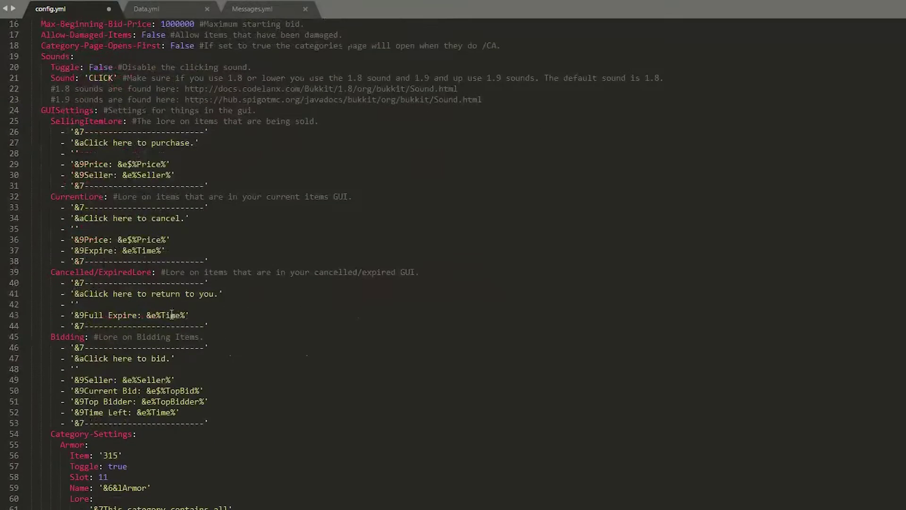
pyautogui.moveTo(41, 110); pyautogui.dragTo(108, 110)
pyautogui.click(161, 174)
pyautogui.scroll(-20, 161, 175)
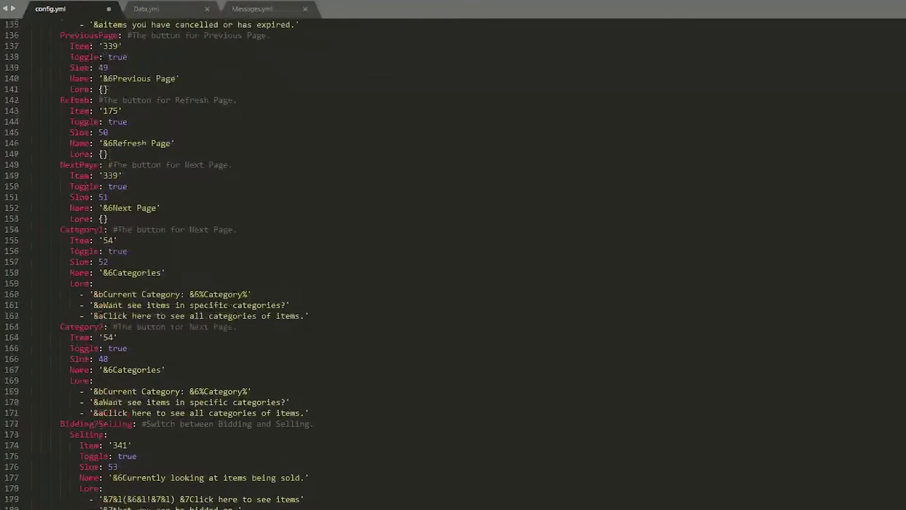
# Examine the Category2 button's item ID and lore lines, and the category entries from None up to Armor.
pyautogui.moveTo(116, 356); pyautogui.dragTo(94, 337)
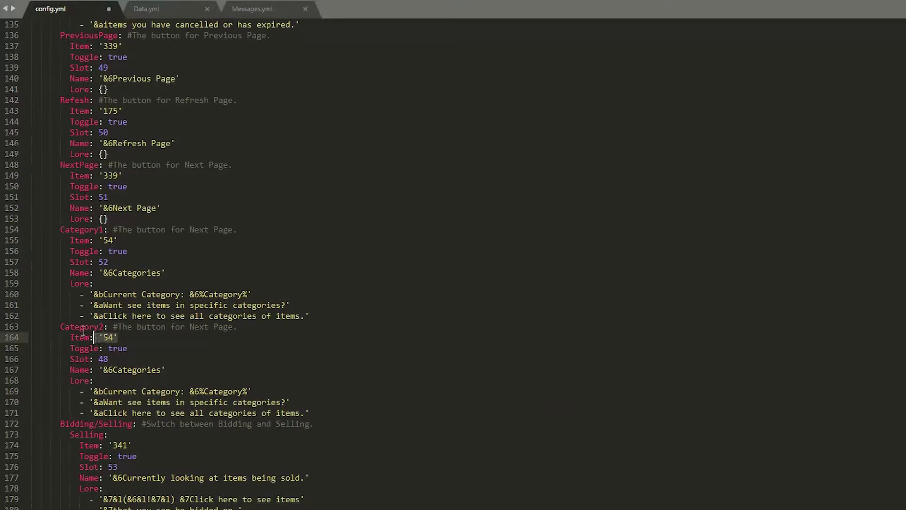
pyautogui.moveTo(100, 391); pyautogui.dragTo(283, 411)
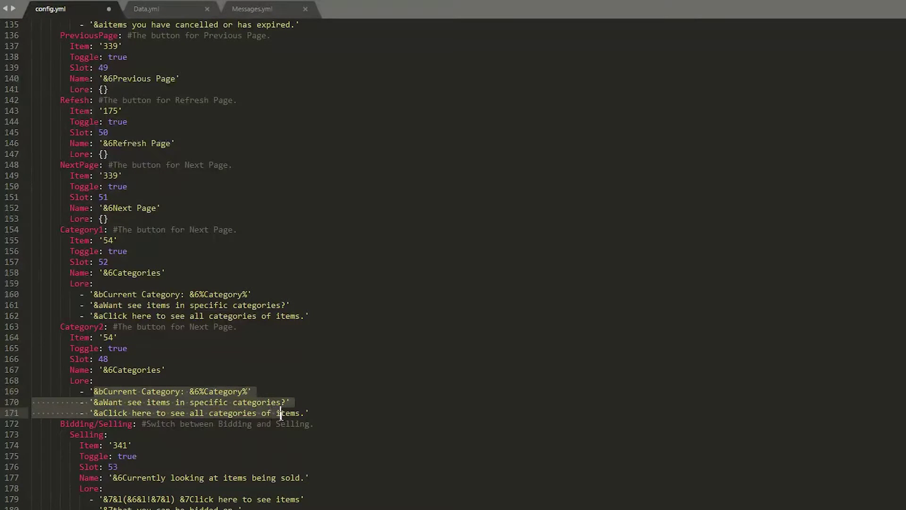
pyautogui.click(258, 423)
pyautogui.scroll(12, 257, 425)
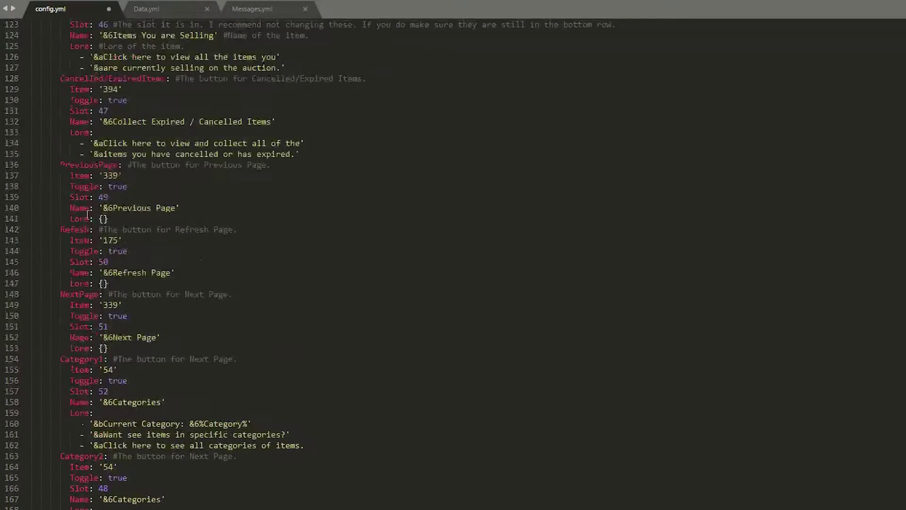
pyautogui.scroll(7, 208, 338)
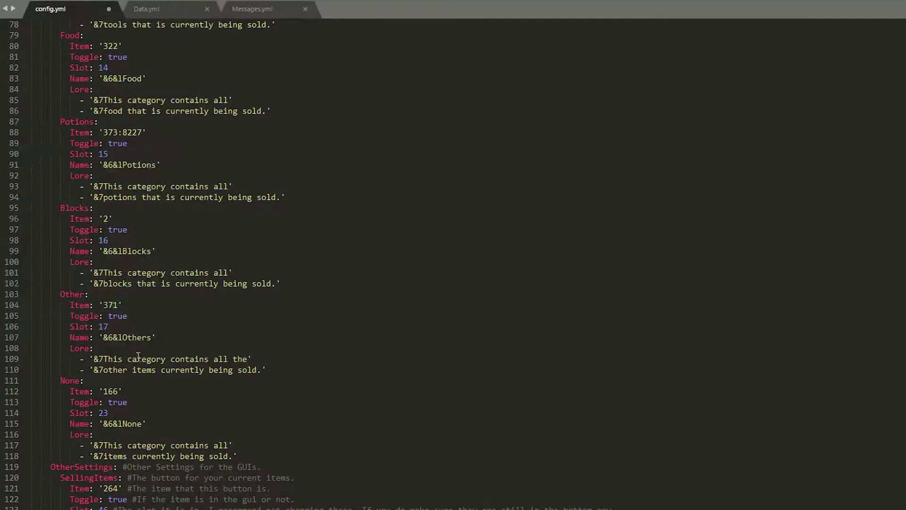
pyautogui.scroll(7, 138, 355)
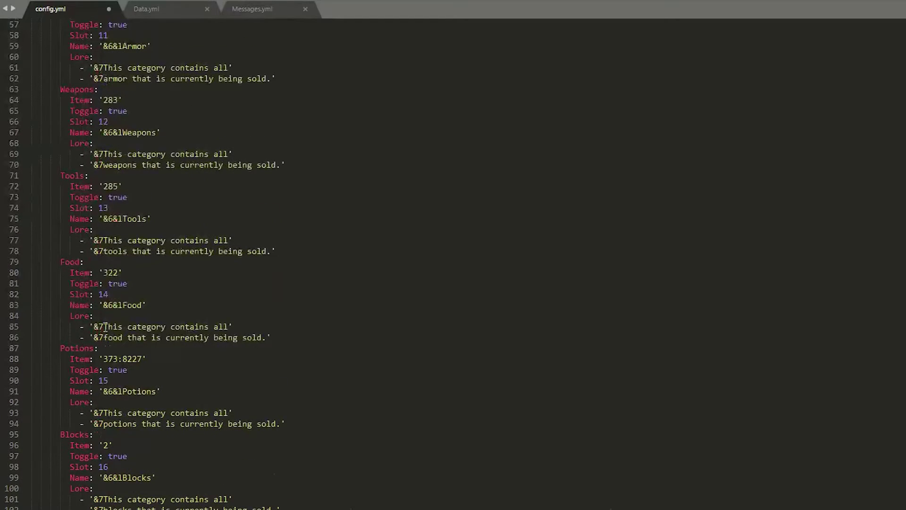
pyautogui.scroll(19, 172, 335)
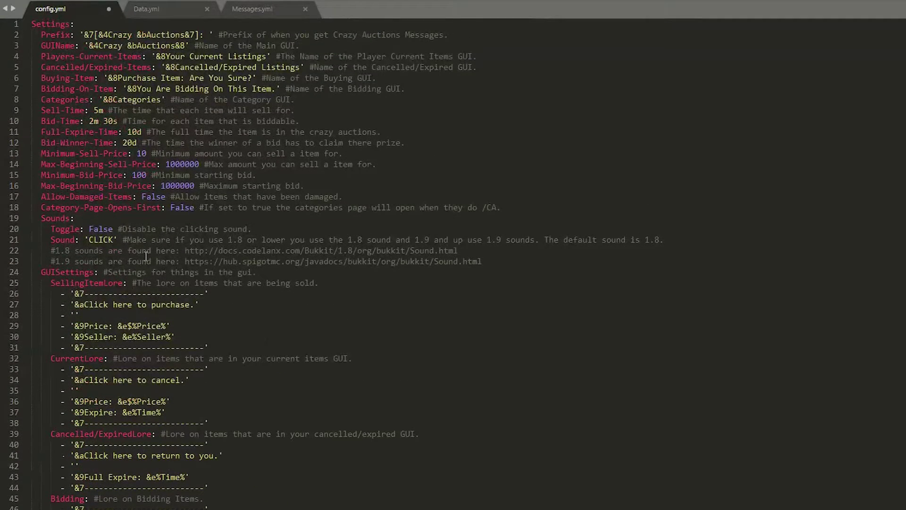
# Review the general settings block, highlighting the Prefix and GUIName lines and the word Crazy in GUIName.
pyautogui.moveTo(146, 251); pyautogui.dragTo(2, 38)
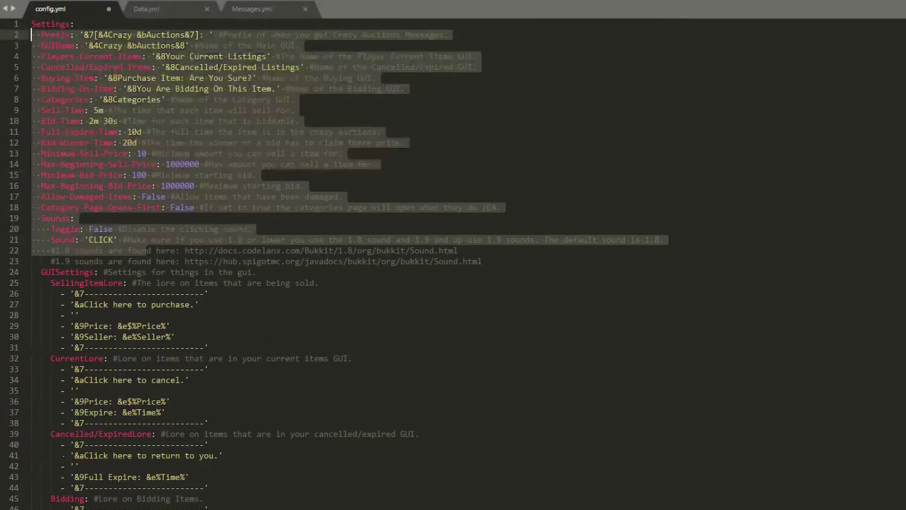
pyautogui.click(154, 138)
pyautogui.moveTo(41, 35); pyautogui.dragTo(103, 45)
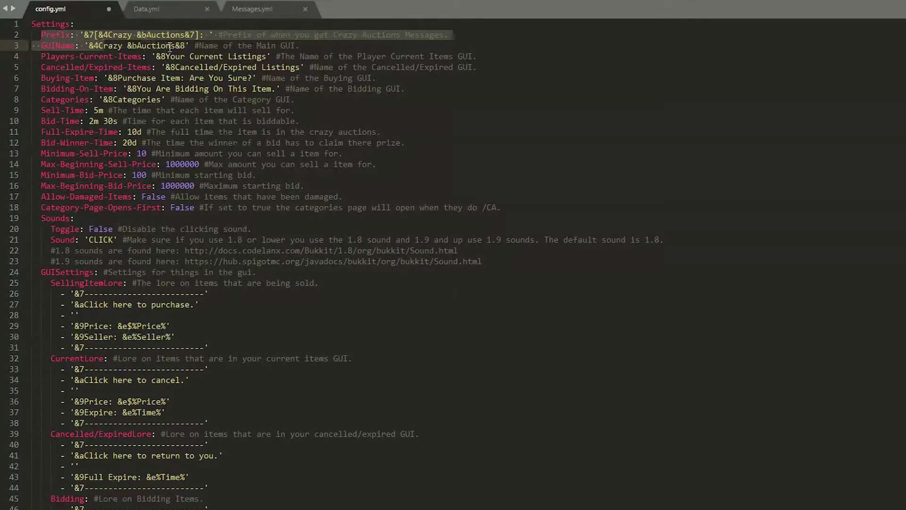
pyautogui.click(122, 48)
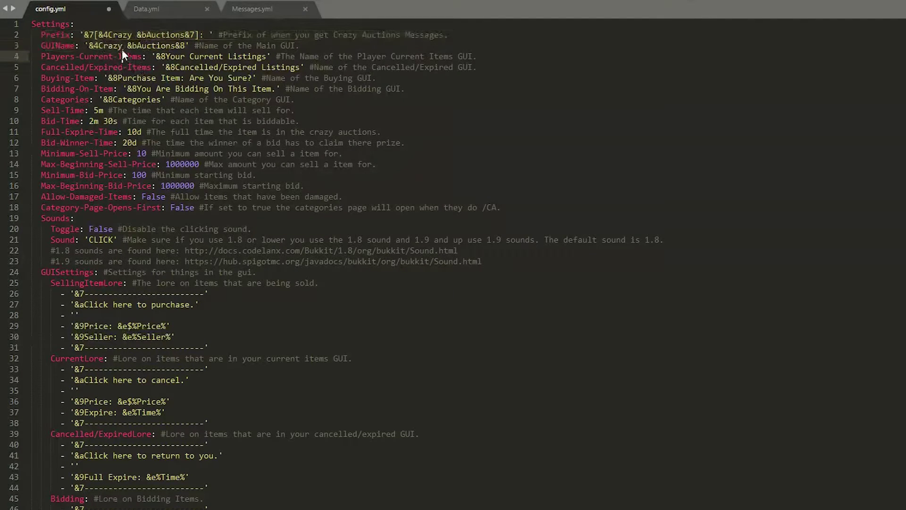
pyautogui.hotkey('shift', 'Left')
pyautogui.hotkey('shift', 'Left')
pyautogui.hotkey('shift', 'Left')
pyautogui.hotkey('shift', 'Left')
pyautogui.hotkey('shift', 'Left')
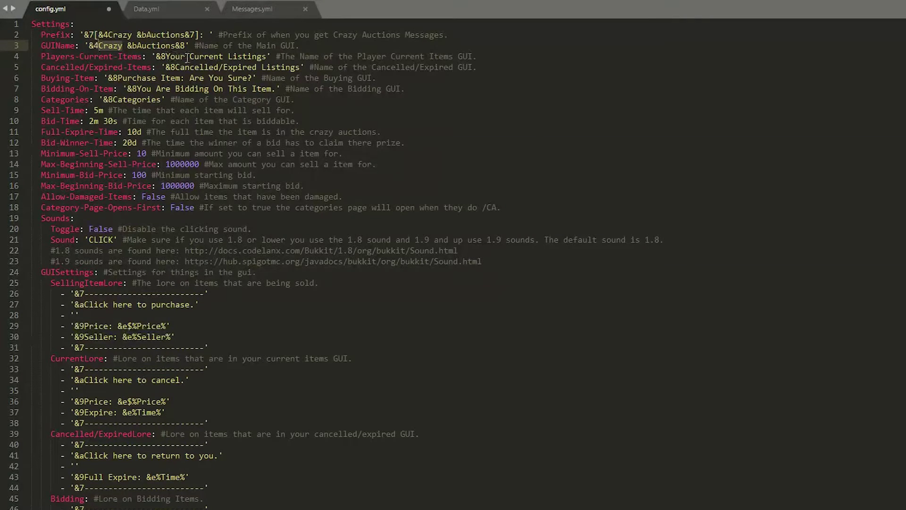
# Review the GUI title settings from Players-Current-Items to Categories by highlighting them.
pyautogui.moveTo(89, 57); pyautogui.dragTo(209, 100)
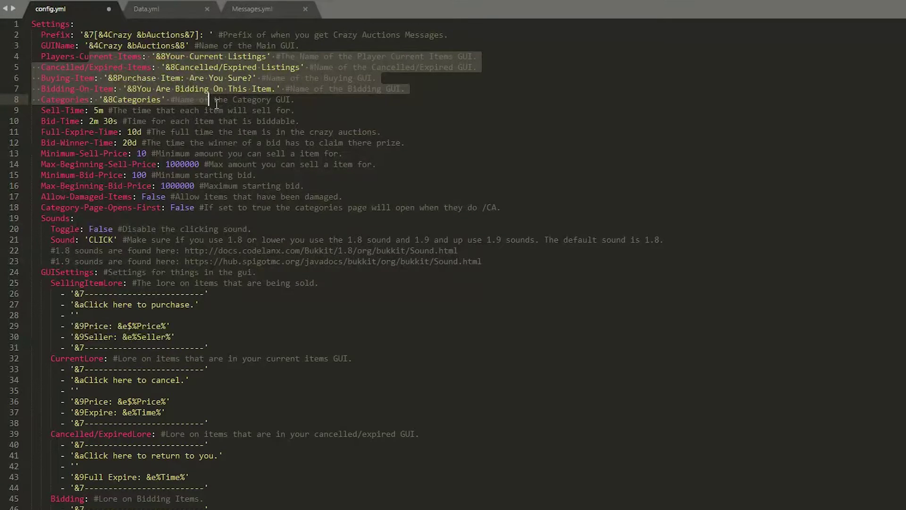
pyautogui.click(151, 96)
pyautogui.click(137, 89)
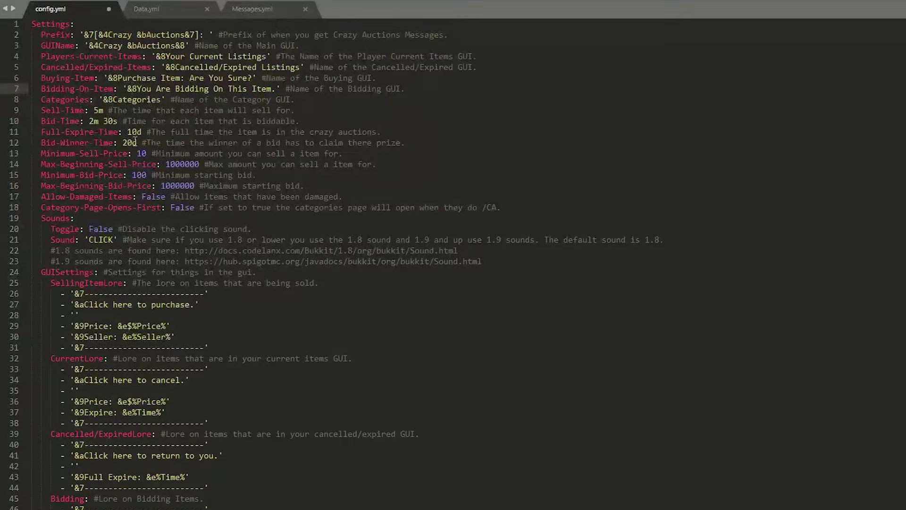
pyautogui.press('Left')
# Set Sell-Time to 2d in config.yml and save the file.
pyautogui.moveTo(41, 110); pyautogui.dragTo(103, 110)
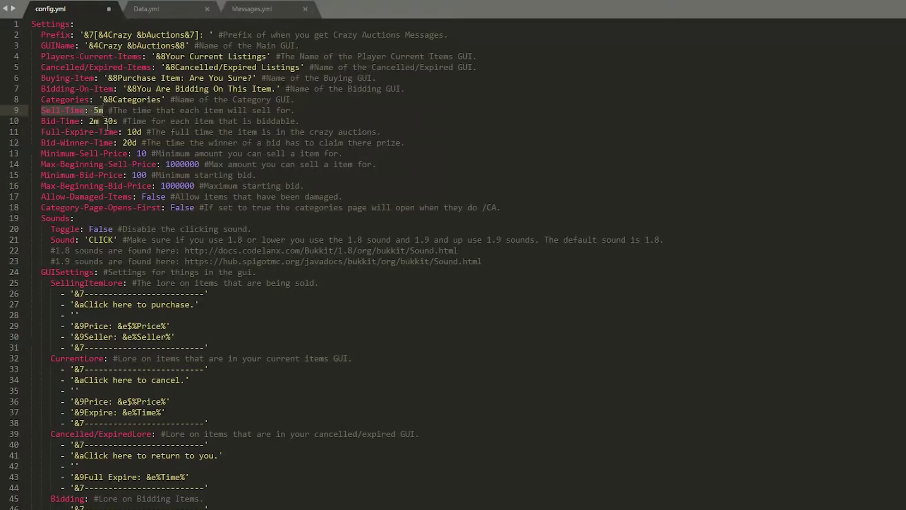
pyautogui.click(98, 110)
pyautogui.moveTo(98, 110); pyautogui.dragTo(94, 110)
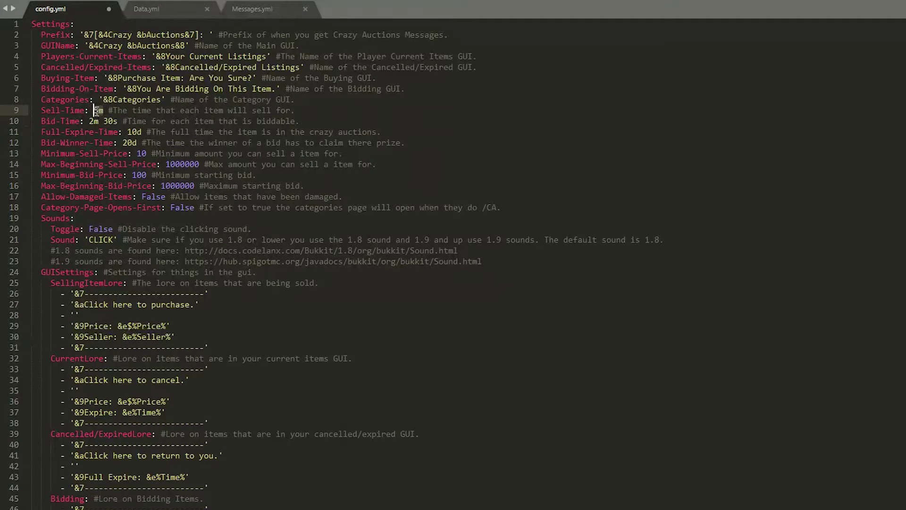
pyautogui.write('2d')
pyautogui.hotkey('ctrl', 's')
# Set Sell-Time to 2h in config.yml.
pyautogui.click(118, 121)
pyautogui.click(114, 121)
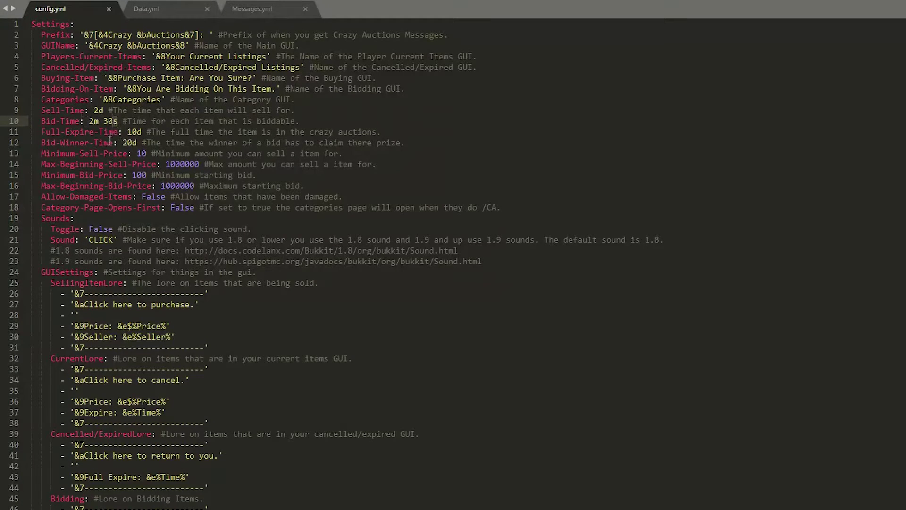
pyautogui.click(99, 110)
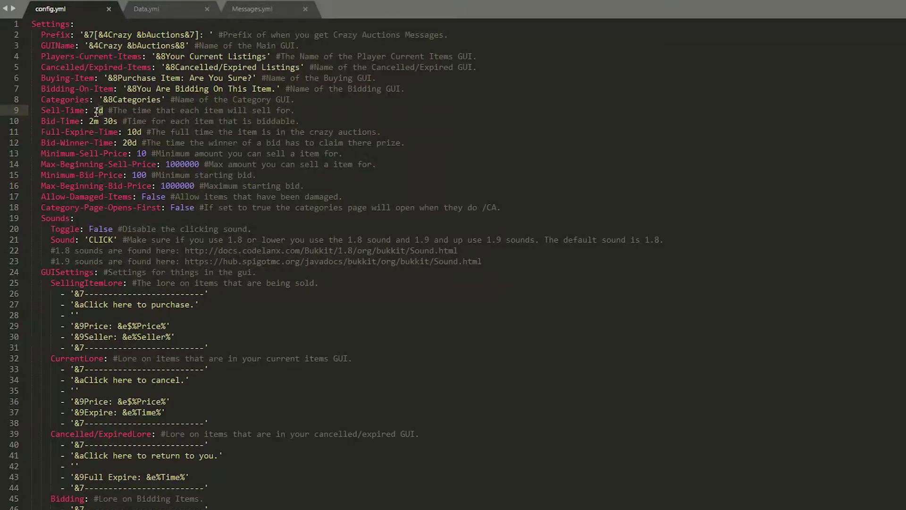
pyautogui.press('Delete')
pyautogui.write('h')
# Set Bid-Time to 5h 30m and save the config file.
pyautogui.moveTo(89, 121); pyautogui.dragTo(117, 122)
pyautogui.click(105, 131)
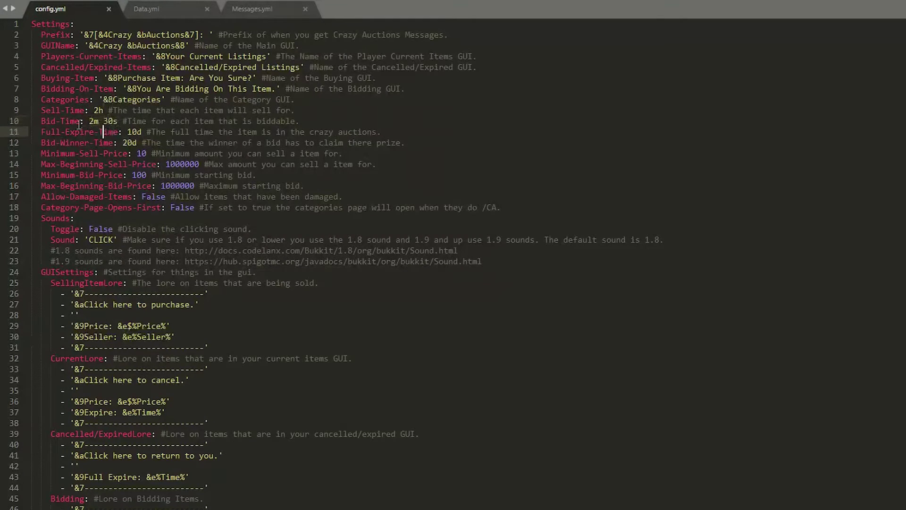
pyautogui.click(90, 121)
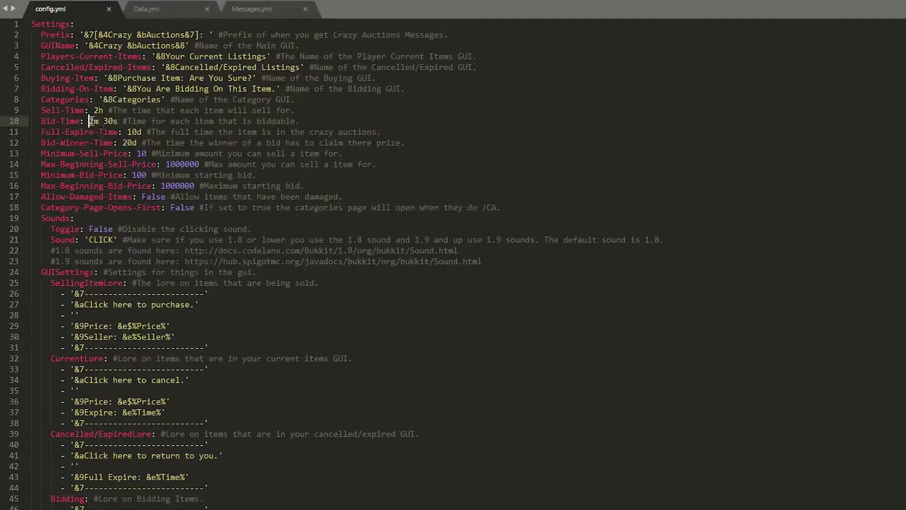
pyautogui.press('Delete')
pyautogui.write('5')
pyautogui.press('Delete')
pyautogui.write('h')
pyautogui.click(113, 122)
pyautogui.press('Delete')
pyautogui.write('m')
pyautogui.hotkey('ctrl', 's')
# Review Full-Expire-Time and the minimum and maximum sell and bid price settings by highlighting them.
pyautogui.moveTo(146, 133); pyautogui.dragTo(70, 132)
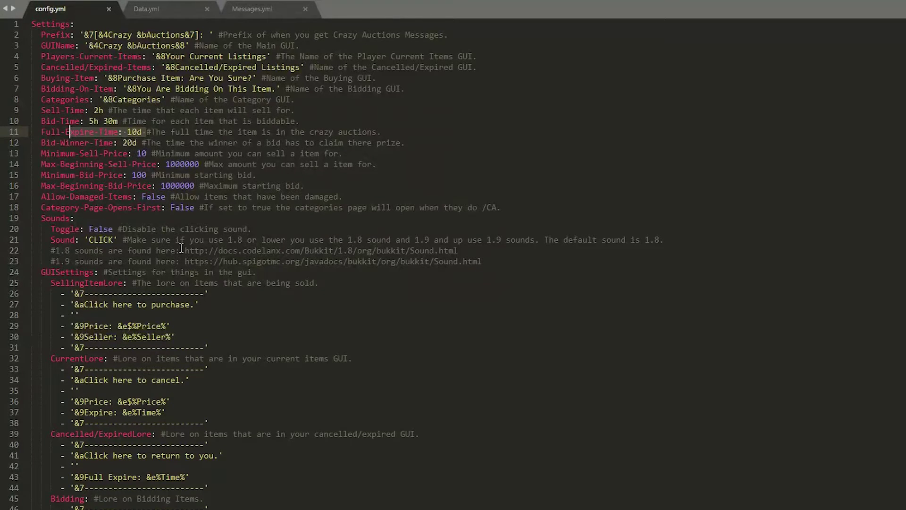
pyautogui.click(84, 186)
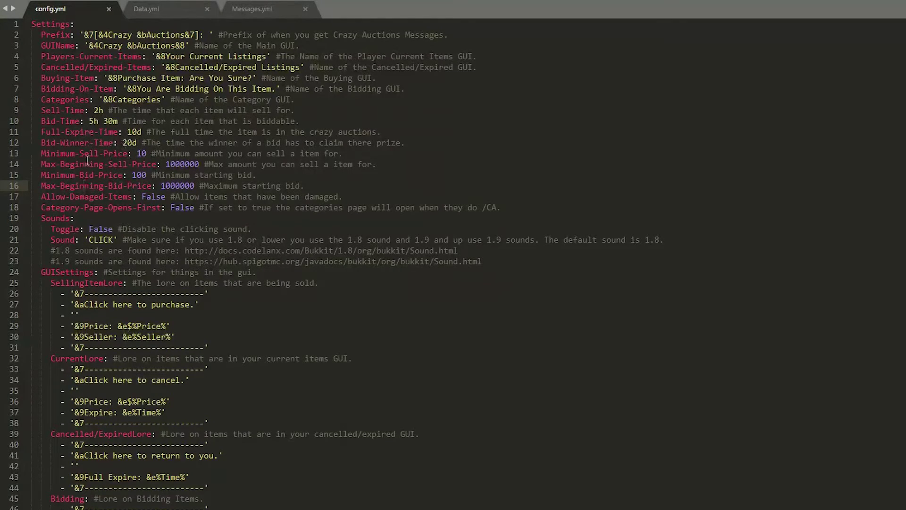
pyautogui.click(65, 154)
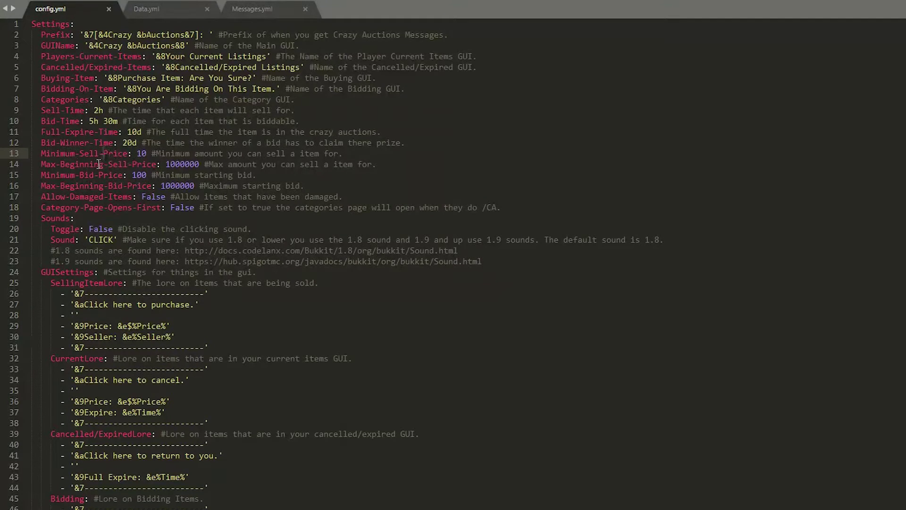
pyautogui.moveTo(56, 167); pyautogui.dragTo(170, 165)
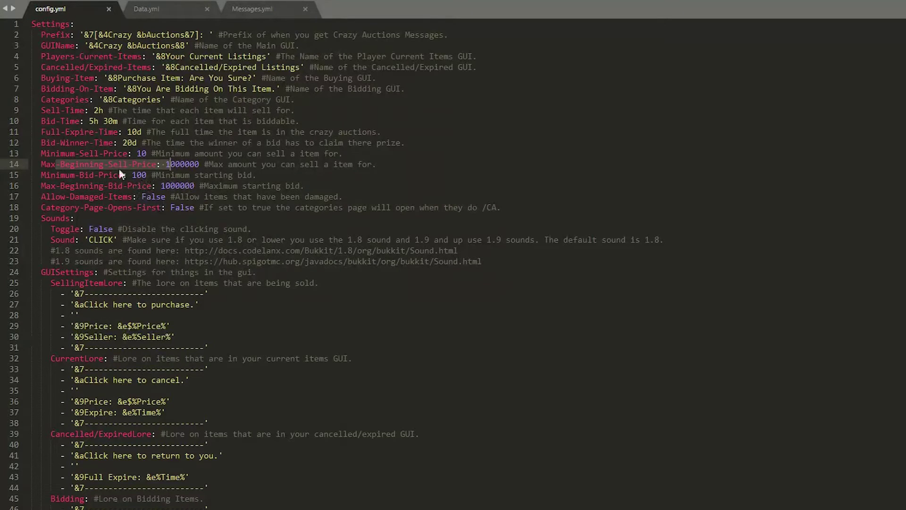
pyautogui.moveTo(218, 185); pyautogui.dragTo(40, 154)
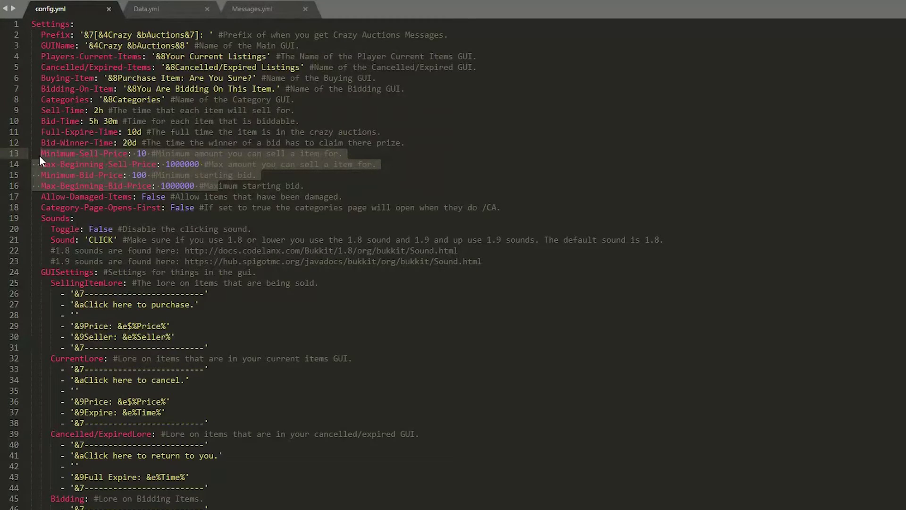
# Review the Allow-Damaged-Items setting and the Sounds block with its Toggle and Sound entries by highlighting them.
pyautogui.moveTo(69, 196); pyautogui.dragTo(161, 198)
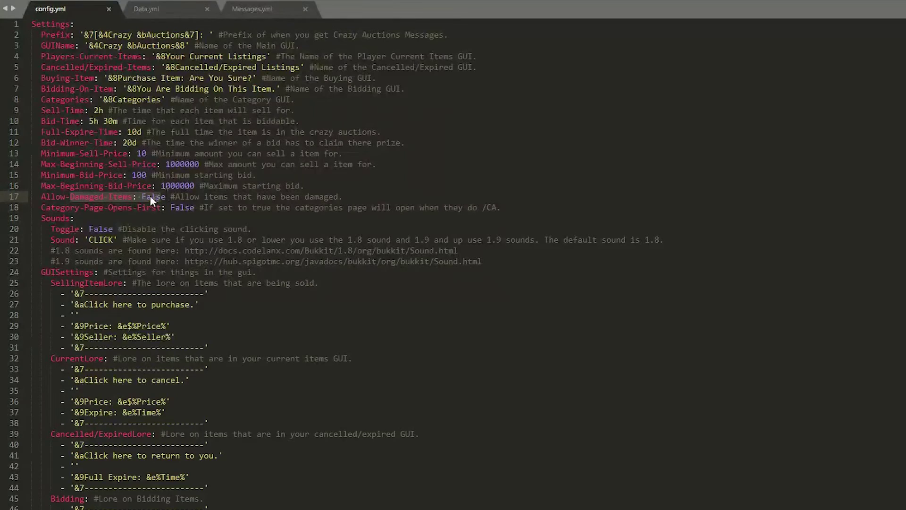
pyautogui.click(172, 218)
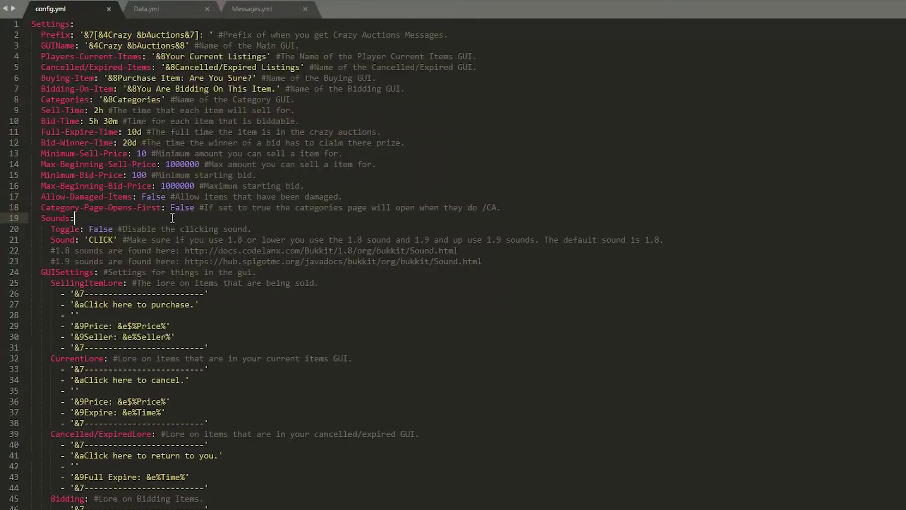
pyautogui.click(119, 241)
pyautogui.moveTo(119, 240); pyautogui.dragTo(32, 217)
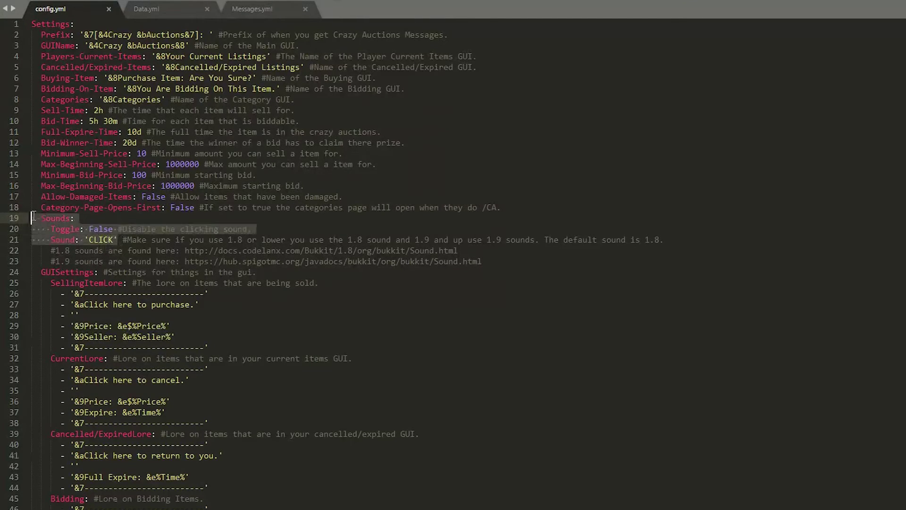
pyautogui.click(107, 239)
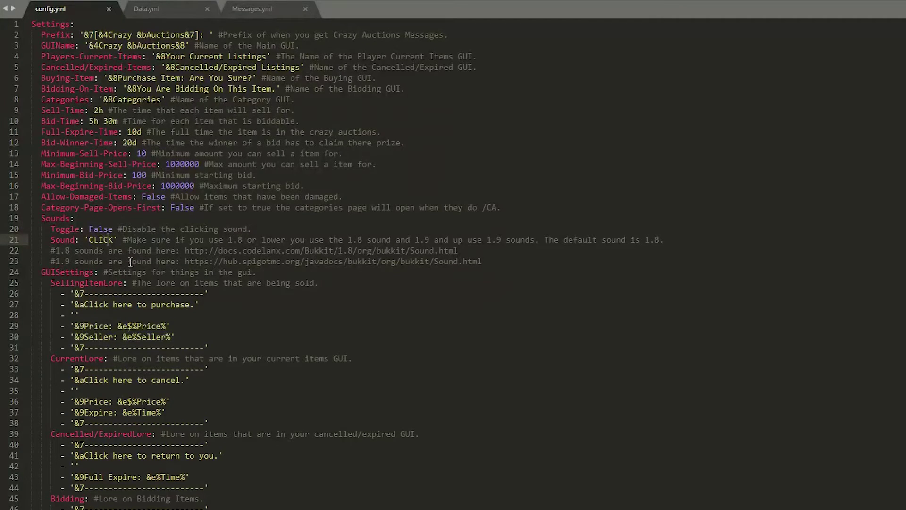
pyautogui.click(146, 230)
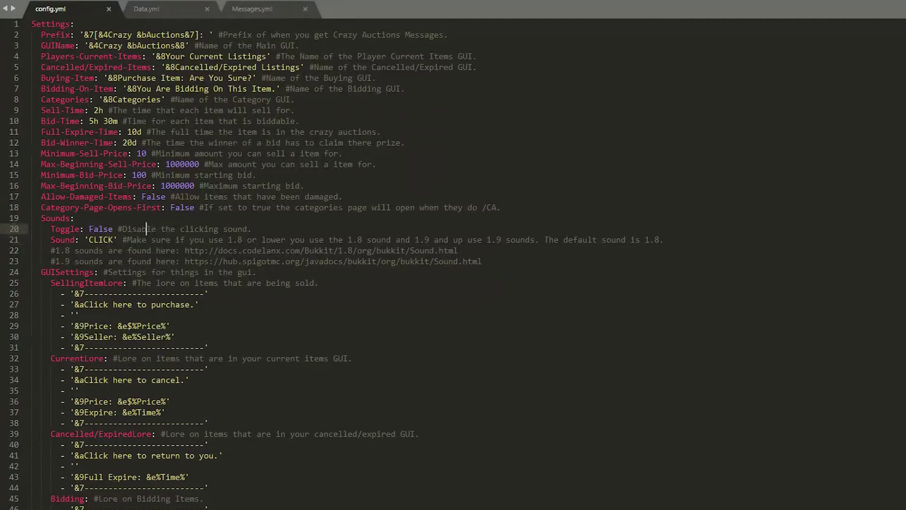
# Review the BlackList section at the end of config.yml, highlighting the whole list and its item IDs.
pyautogui.scroll(-20, 146, 229)
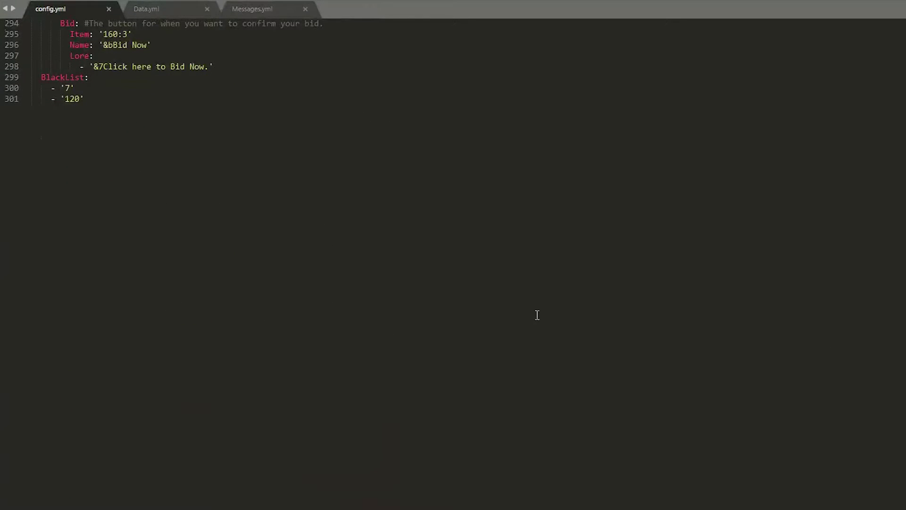
pyautogui.scroll(4, 119, 234)
pyautogui.moveTo(84, 228); pyautogui.dragTo(31, 206)
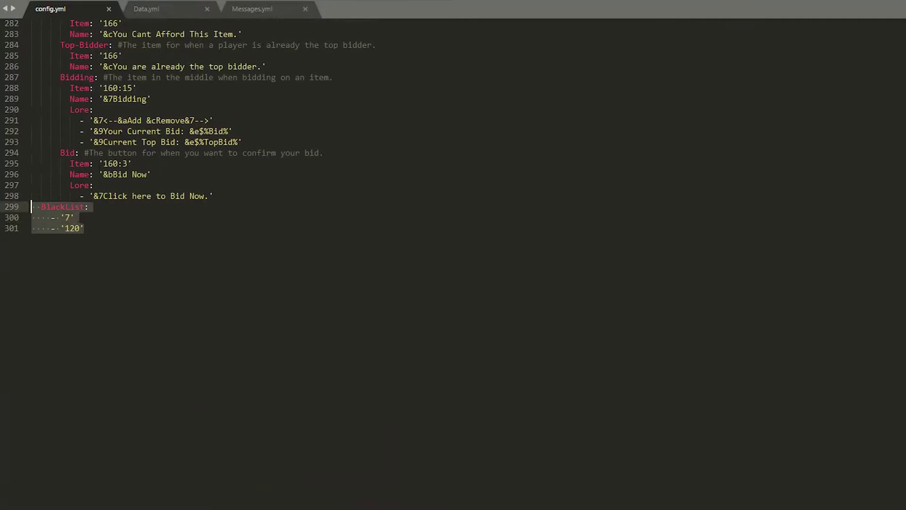
pyautogui.click(78, 217)
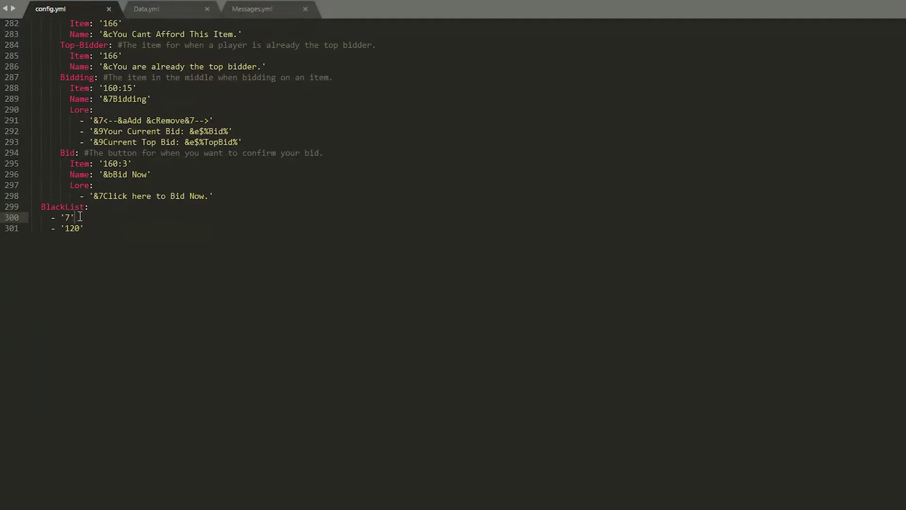
pyautogui.doubleClick(67, 217)
pyautogui.click(85, 228)
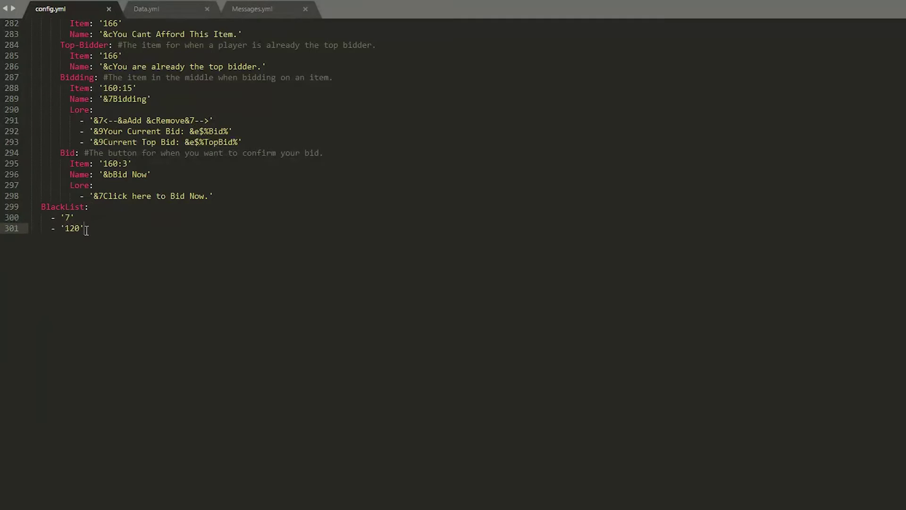
pyautogui.moveTo(81, 229); pyautogui.dragTo(65, 229)
# Start a new line below the '120' entry in the BlackList and reduce its indentation.
pyautogui.click(113, 231)
pyautogui.press('Return')
pyautogui.press('BackSpace')
pyautogui.press('BackSpace')
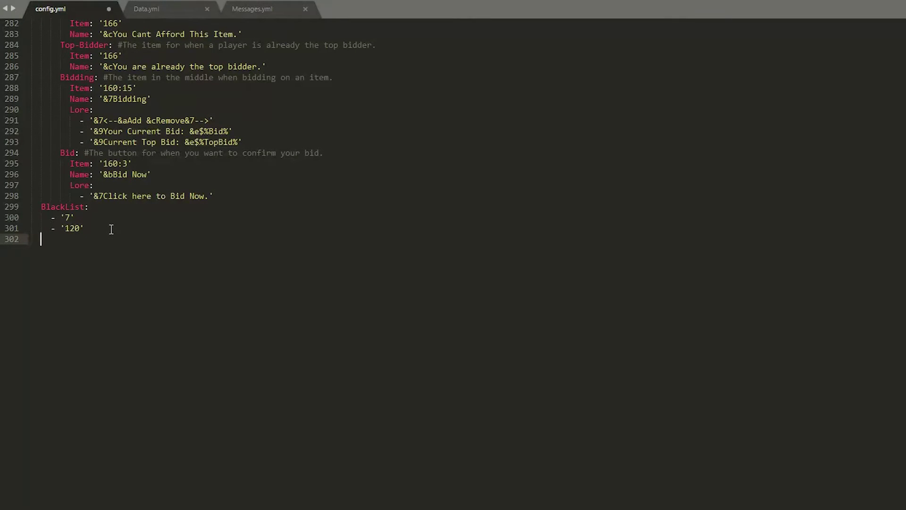